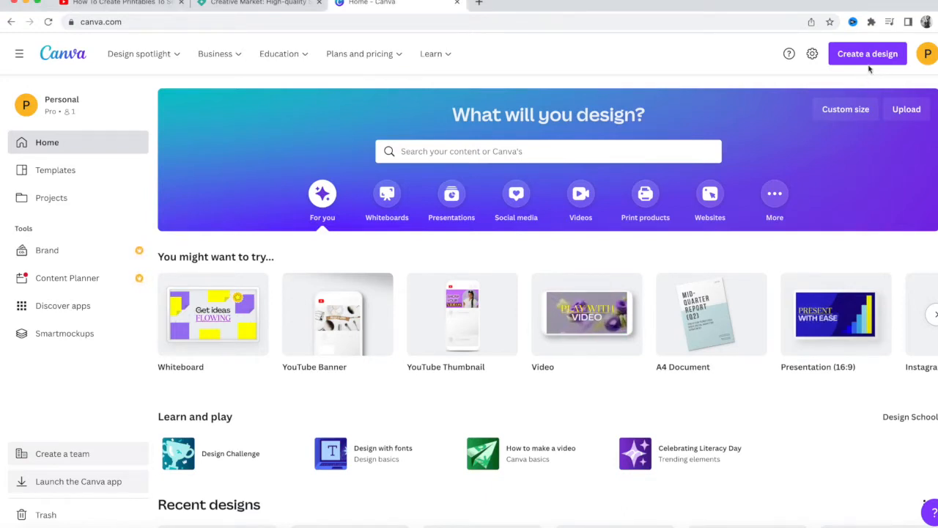
Create a new blank Poster (Portrait) design
left_click(866, 56)
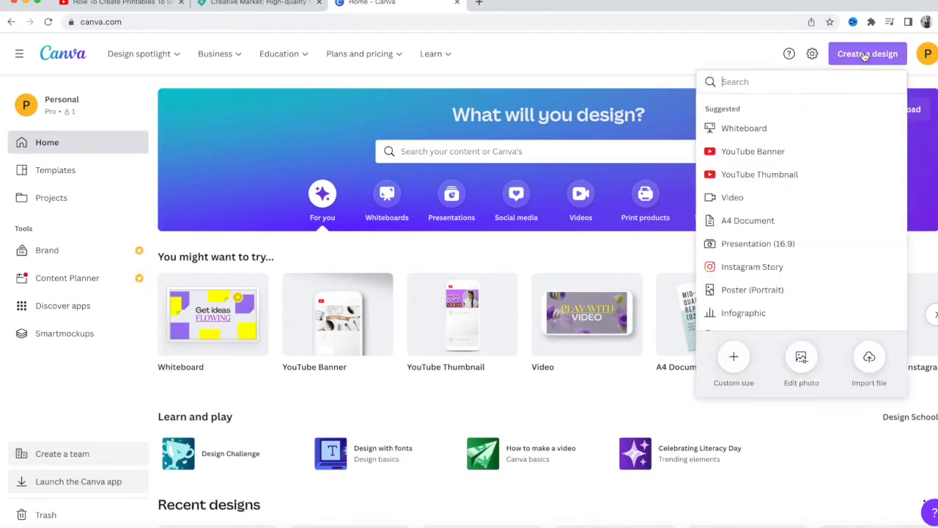
scroll(841, 186, "down", 2)
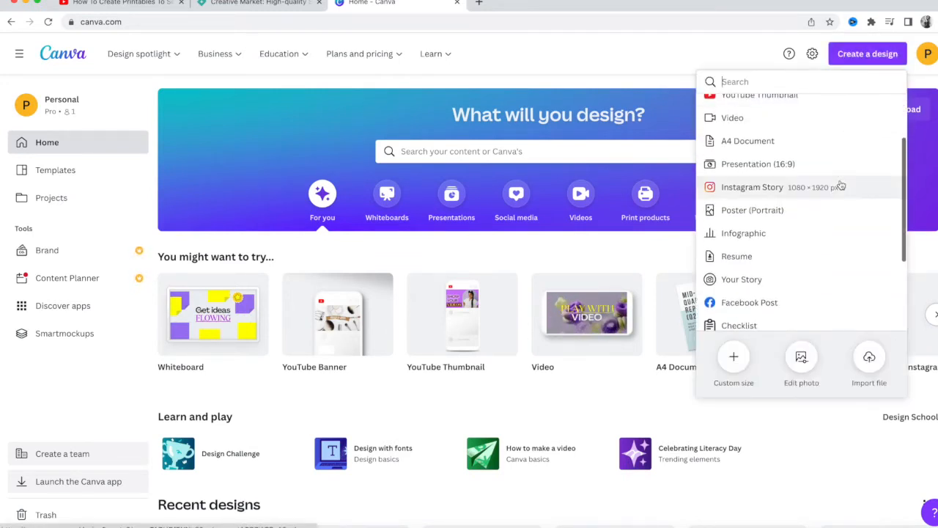
left_click(811, 214)
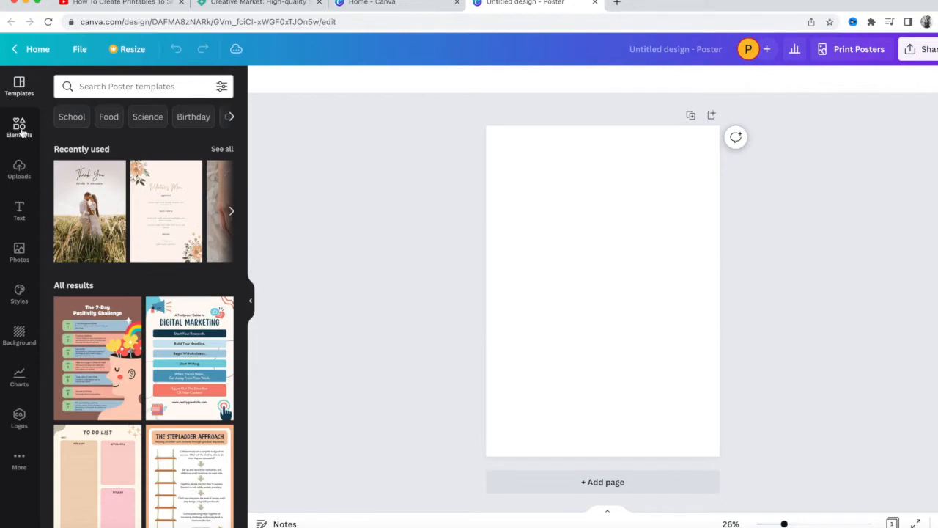
Find the black-and-white Colosseum photo among the uploaded images and add it to the poster page
left_click(19, 171)
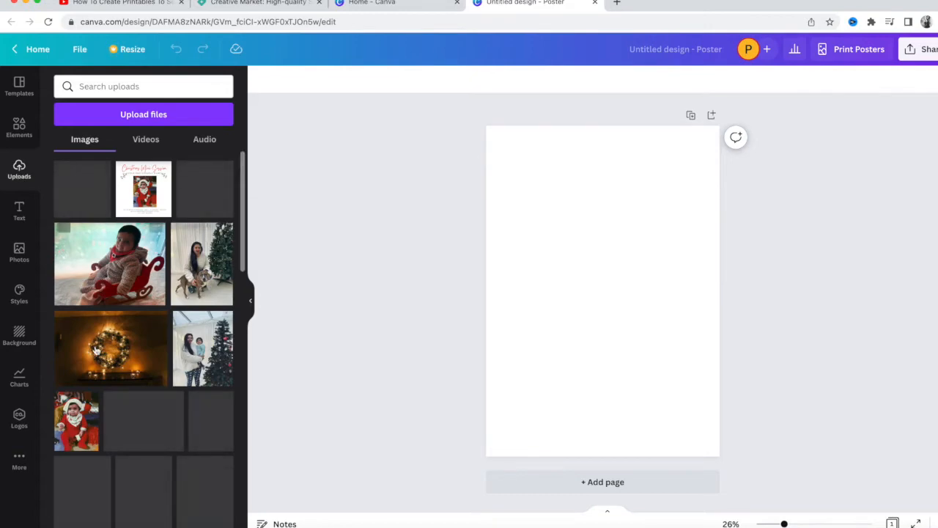
scroll(125, 398, "down", 2)
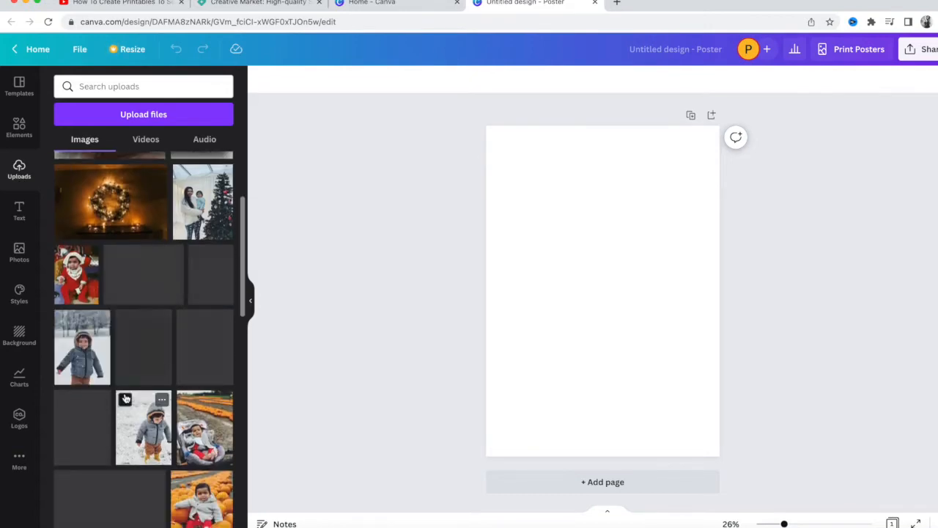
scroll(126, 398, "down", 3)
scroll(124, 396, "down", 5)
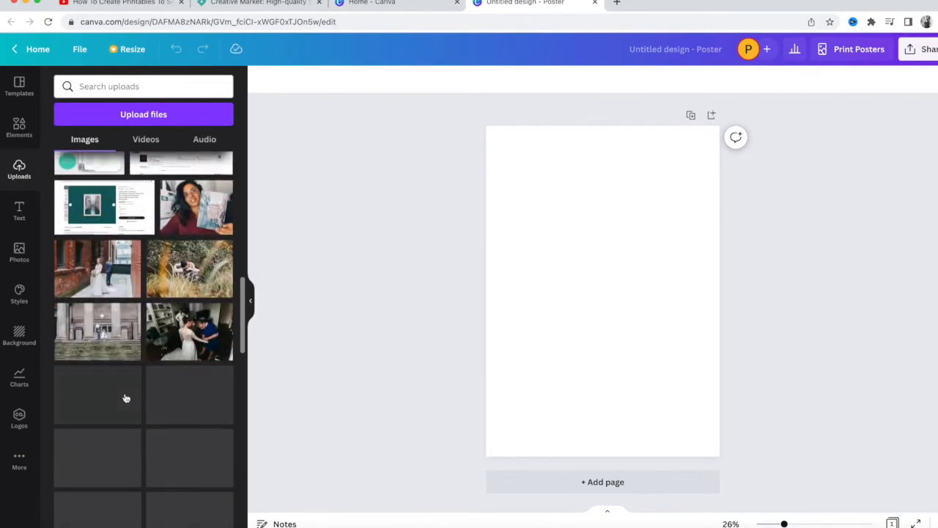
scroll(125, 396, "down", 2)
scroll(125, 396, "down", 3)
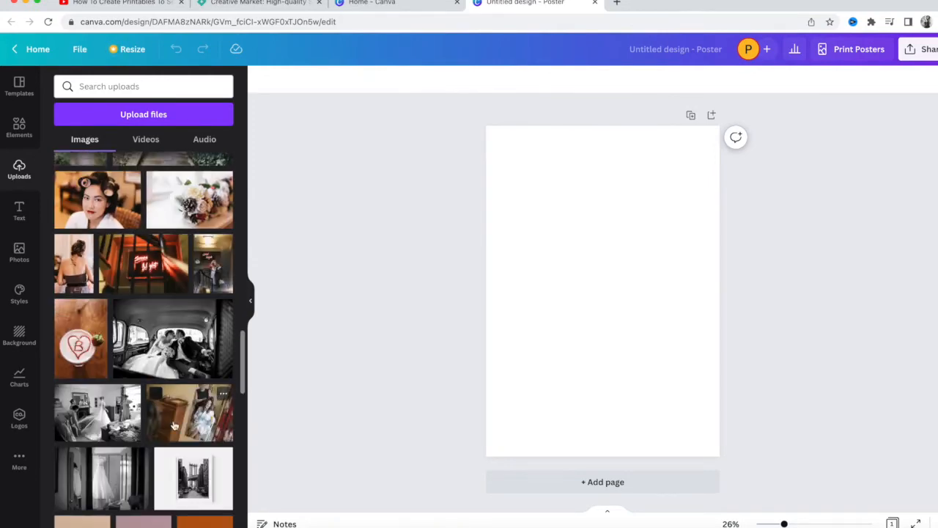
scroll(174, 425, "down", 3)
scroll(174, 426, "down", 4)
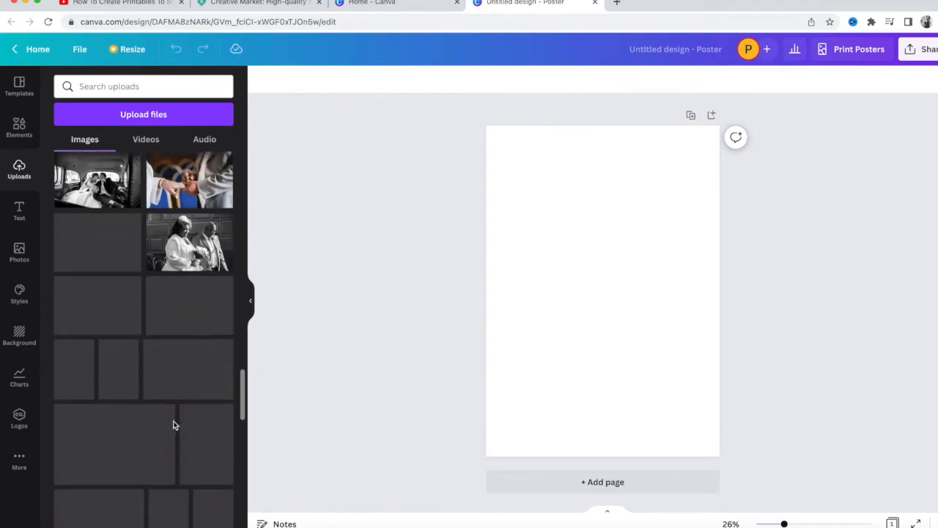
scroll(175, 425, "down", 4)
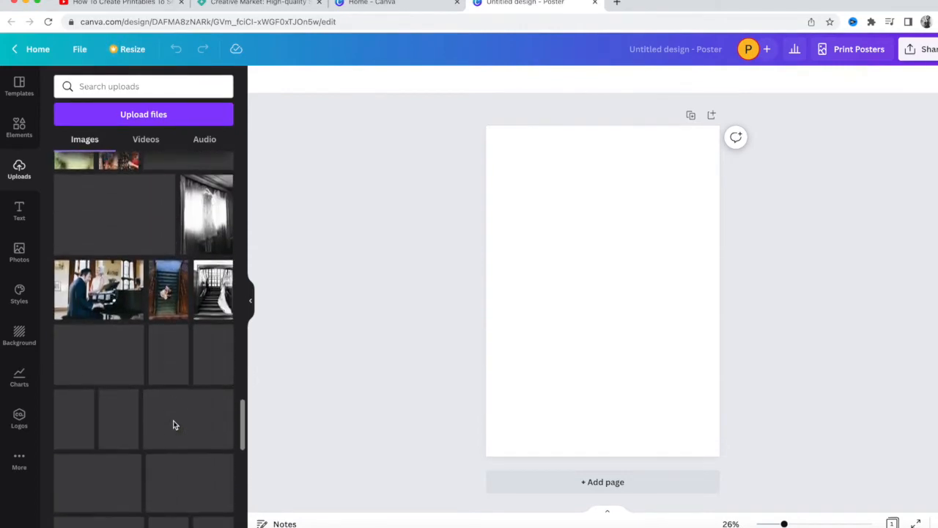
scroll(173, 425, "down", 3)
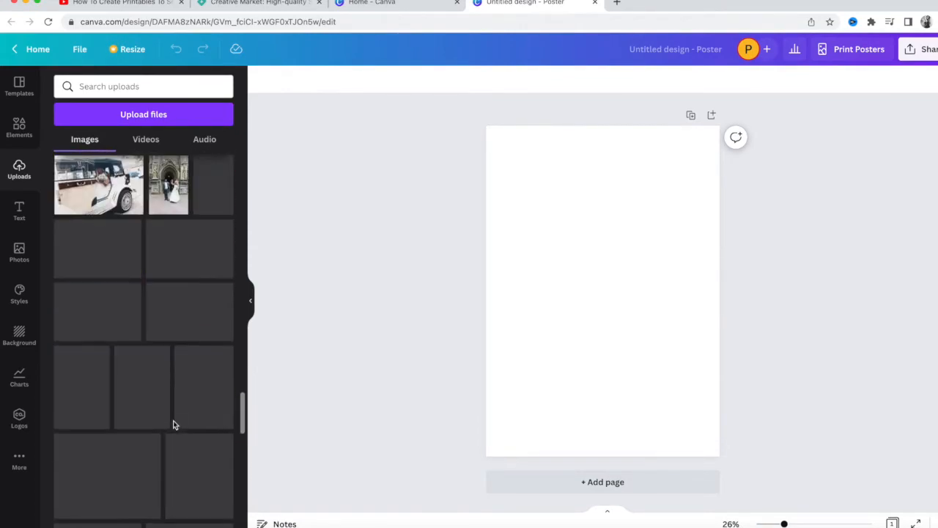
scroll(173, 425, "down", 3)
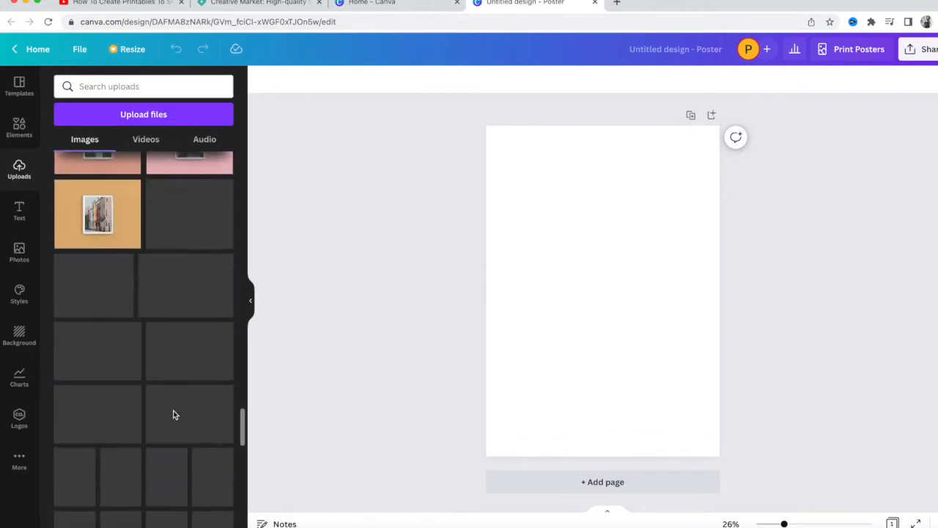
scroll(173, 415, "down", 3)
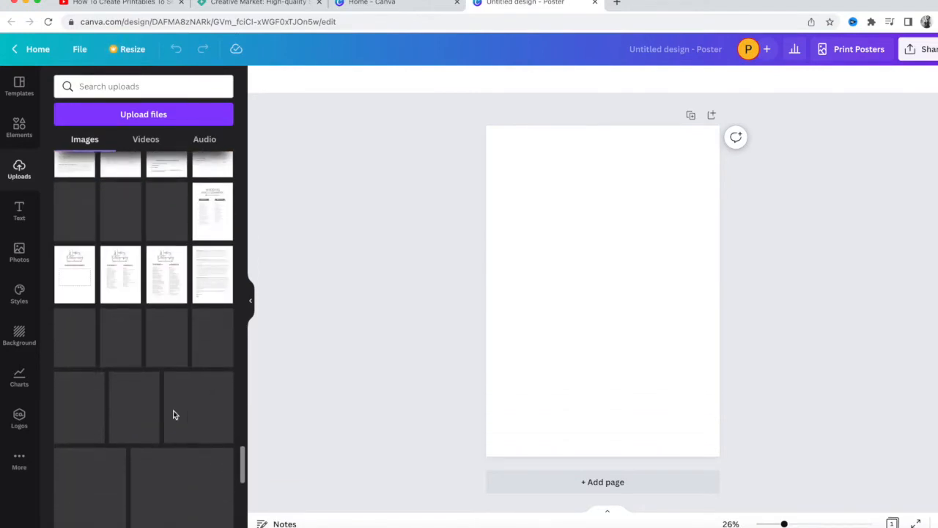
scroll(173, 415, "down", 3)
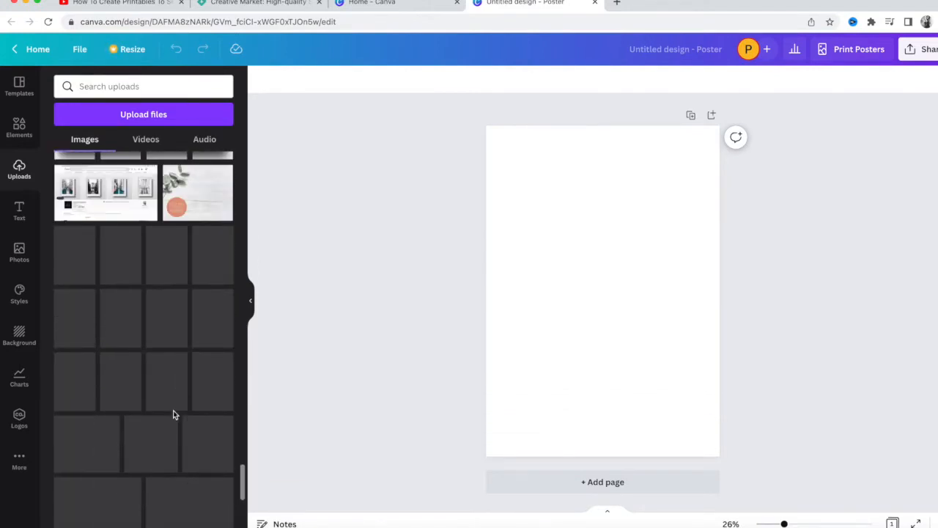
scroll(173, 415, "down", 3)
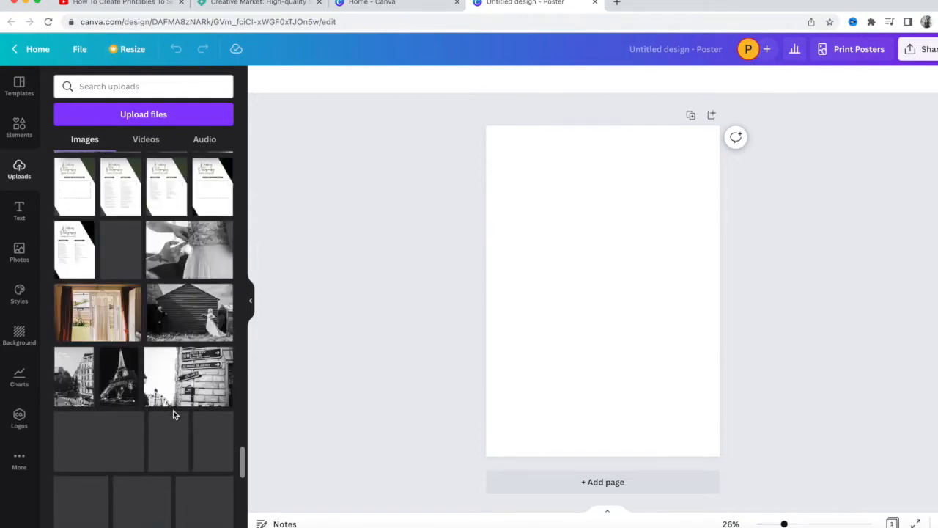
scroll(173, 415, "down", 3)
scroll(173, 415, "down", 2)
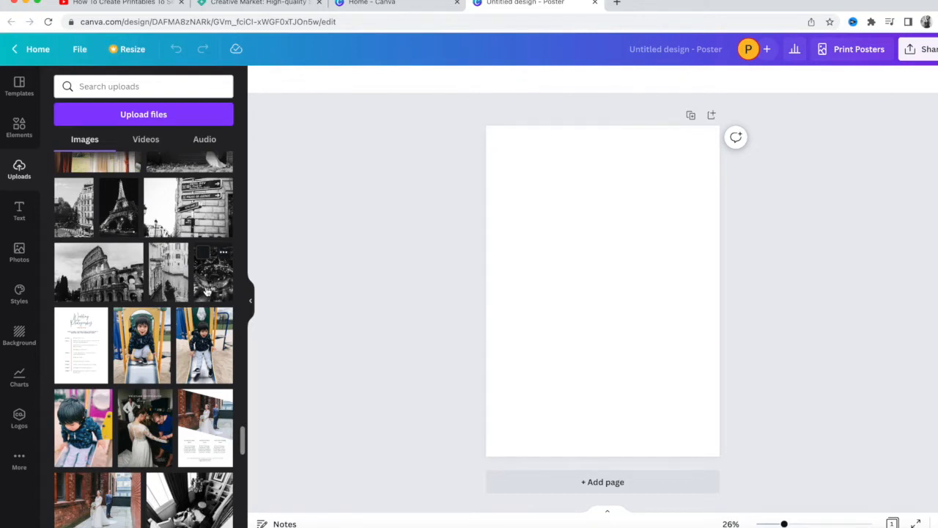
left_click(95, 284)
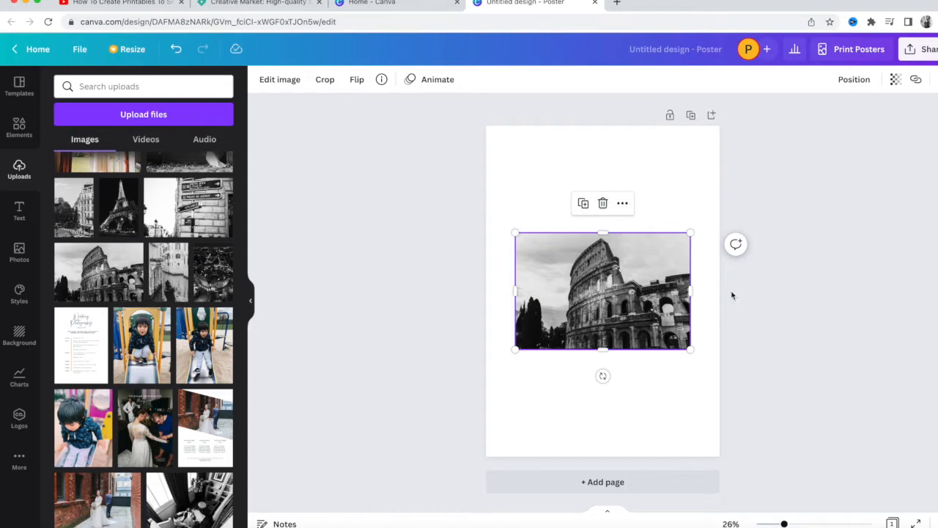
Move the Colosseum photo to the page's upper-left corner and enlarge it proportionally until it extends past the page's right edge
left_click(808, 303)
left_click(624, 294)
double_click(593, 282)
left_click(473, 243)
left_click_drag(525, 242, 494, 135)
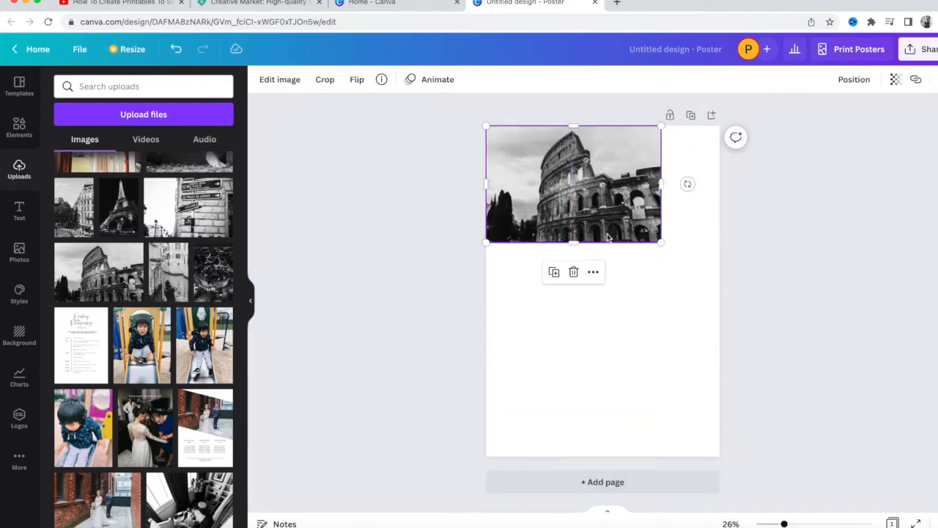
left_click_drag(661, 242, 799, 463)
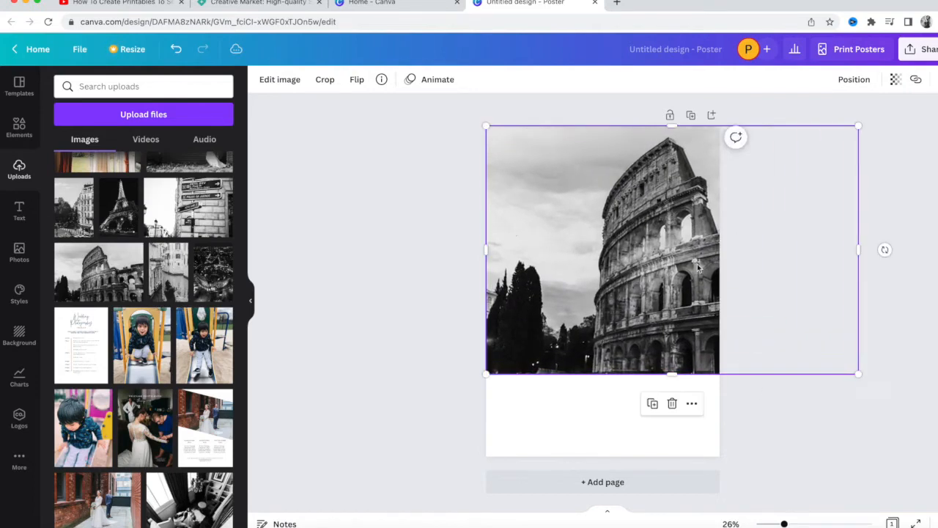
Reposition the enlarged Colosseum photo so it is centred horizontally and vertically on the page
left_click_drag(695, 268, 614, 312)
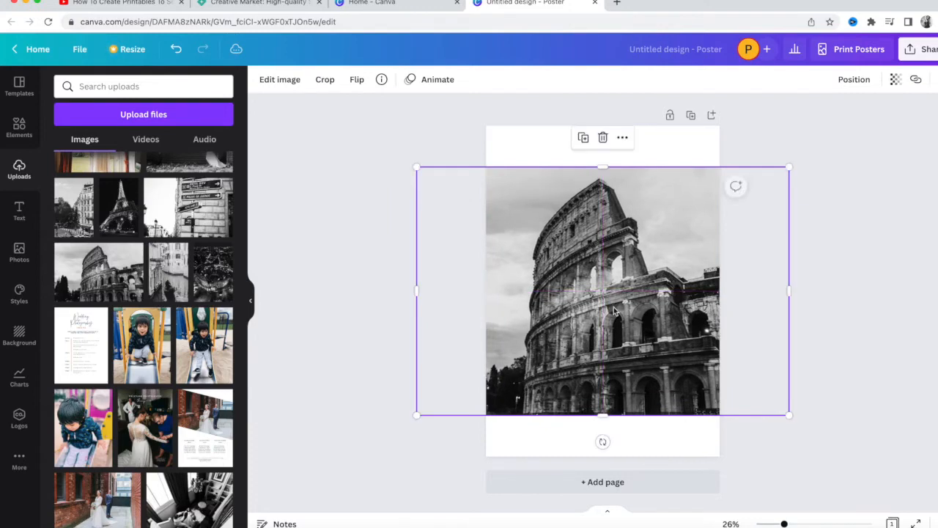
left_click_drag(609, 307, 609, 308)
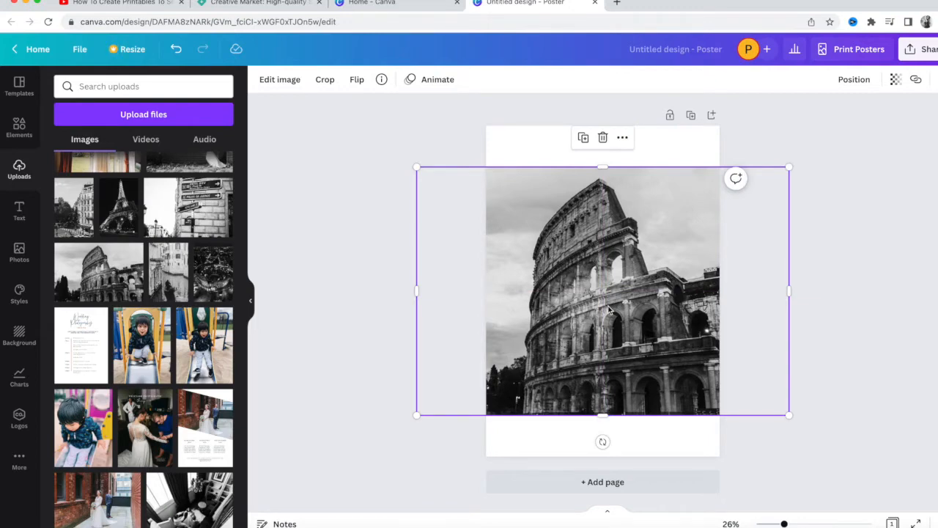
mouse_move(608, 309)
left_mouse_down()
mouse_move(542, 312)
mouse_move(611, 308)
left_mouse_up()
Crop both sides of the Colosseum photo to a portrait shape that leaves white margins beside it on the page
double_click(573, 225)
left_click_drag(417, 167, 517, 170)
left_click_drag(787, 170, 698, 165)
key("Return")
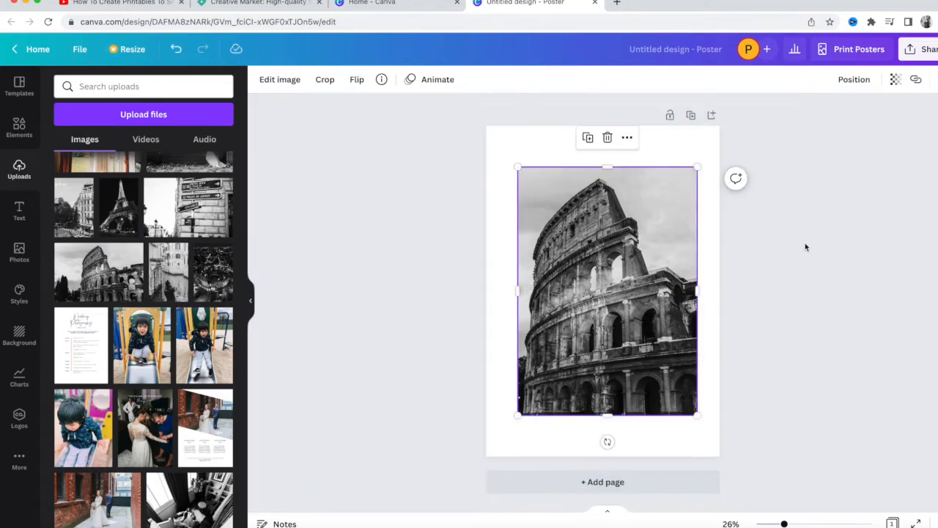
Shift the cropped Colosseum photo slightly left so its side margins are equal
left_click(805, 243)
left_click_drag(654, 273, 645, 272)
left_click(754, 291)
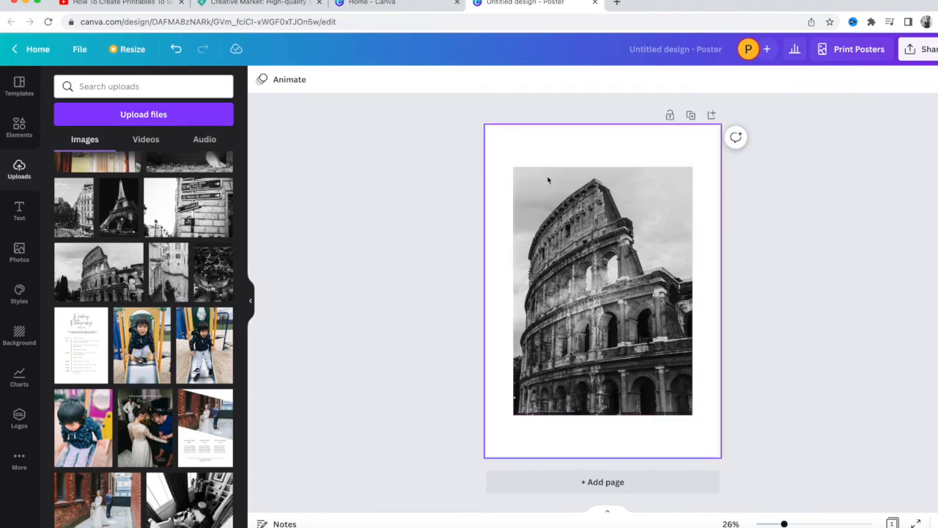
double_click(553, 211)
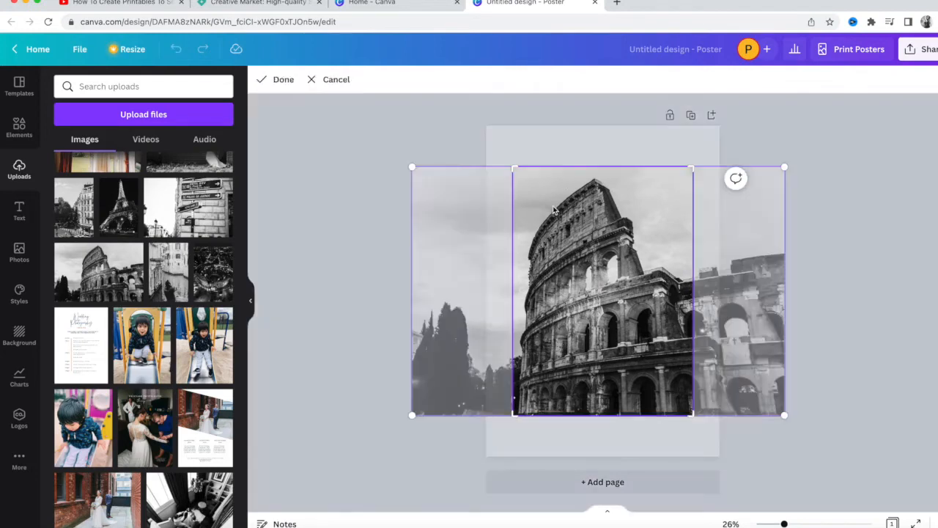
left_click(498, 151)
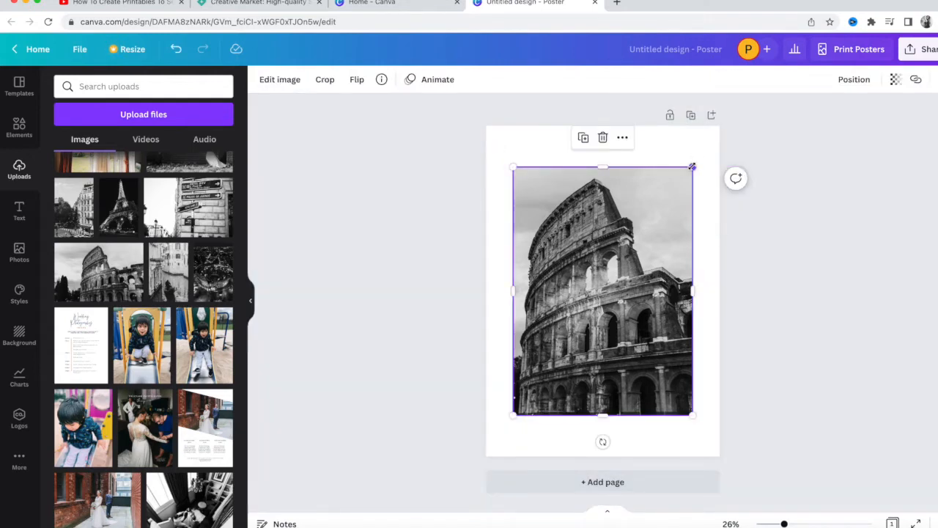
left_click(788, 206)
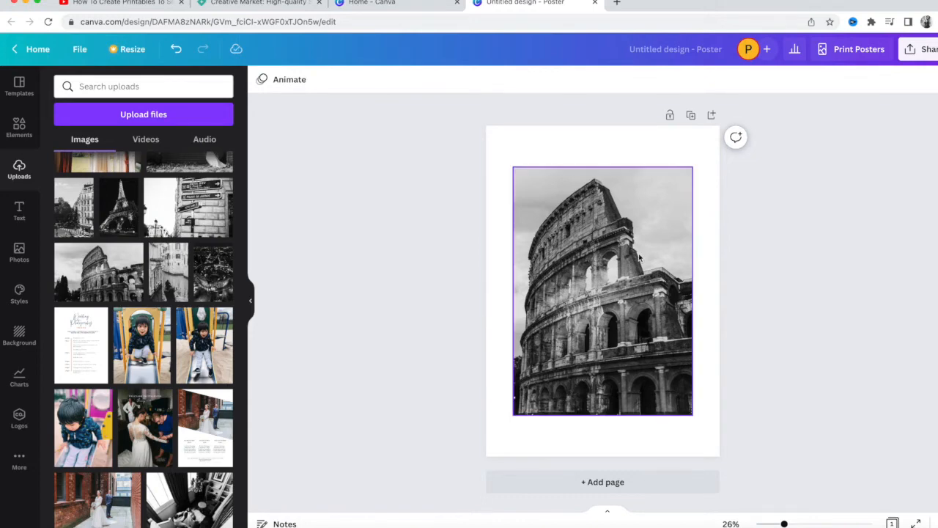
Move the Colosseum photo straight up a little to leave more white space beneath it
left_click_drag(639, 256, 639, 238)
left_click(769, 364)
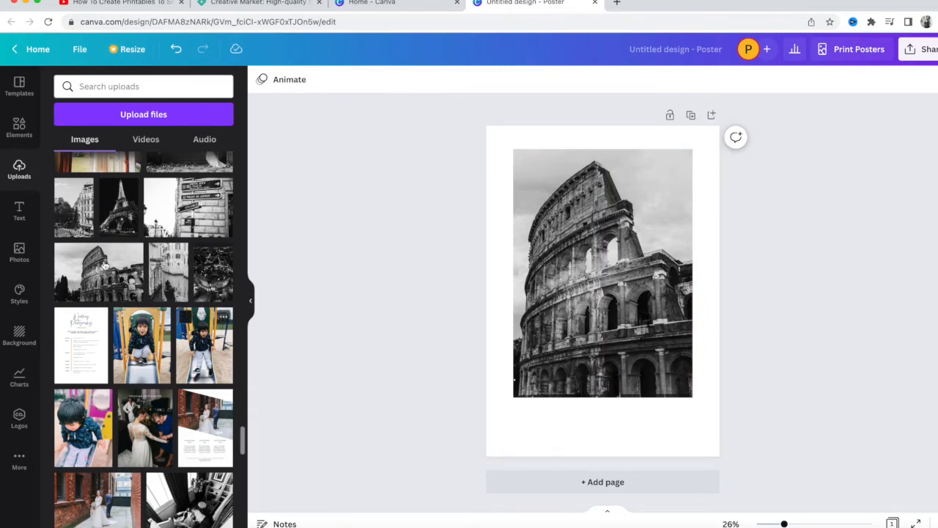
Add a heading reading "Rome" and place it centred in the white space below the photo
left_click(20, 212)
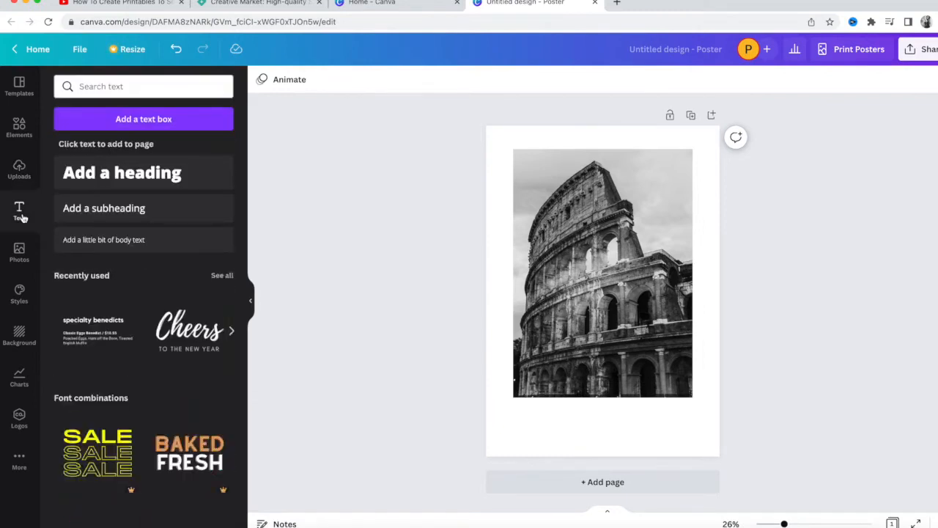
left_click(105, 176)
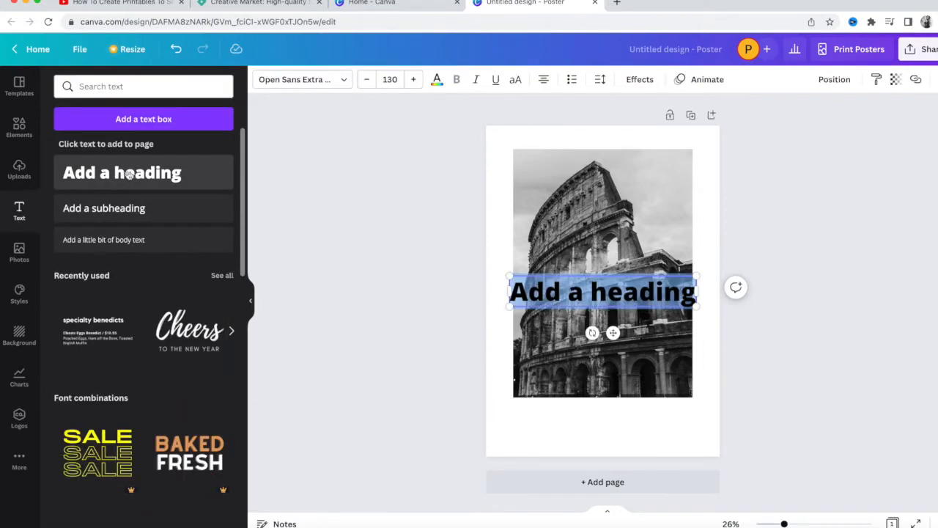
type("R")
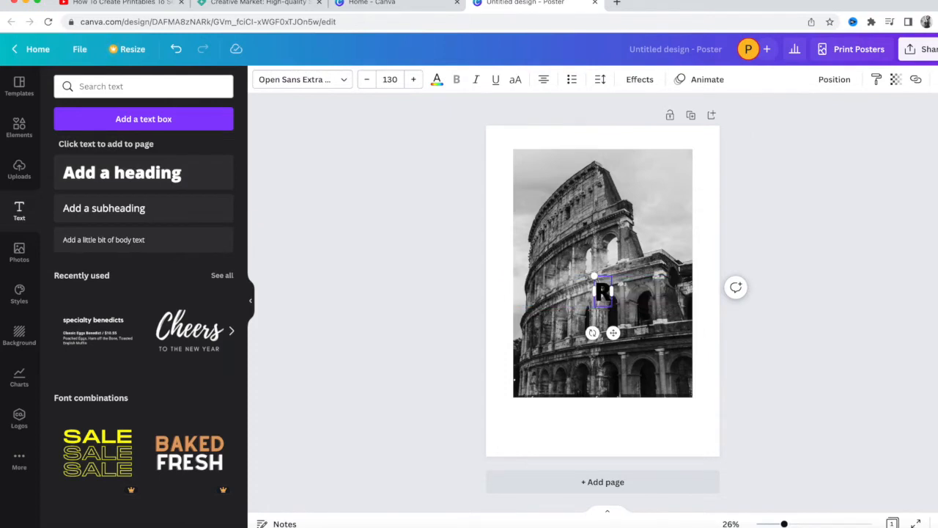
type("ome")
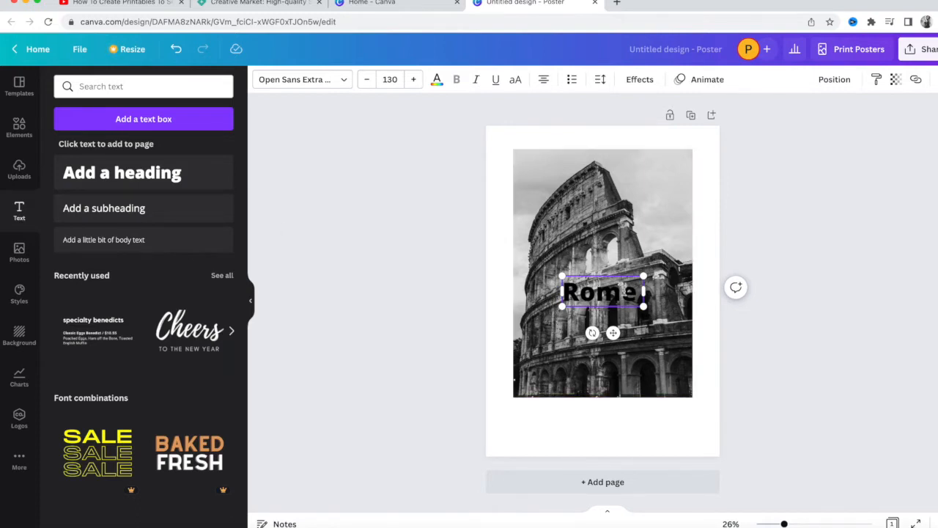
left_click(798, 283)
left_click_drag(606, 287, 604, 412)
Try Lato Bold on the "Rome" heading, and set its font to Abiah Light
double_click(602, 418)
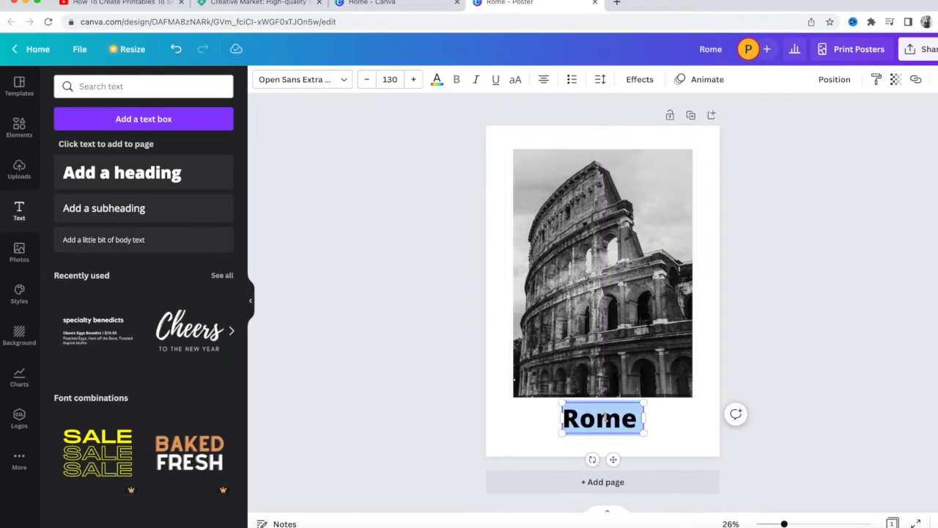
left_click(303, 86)
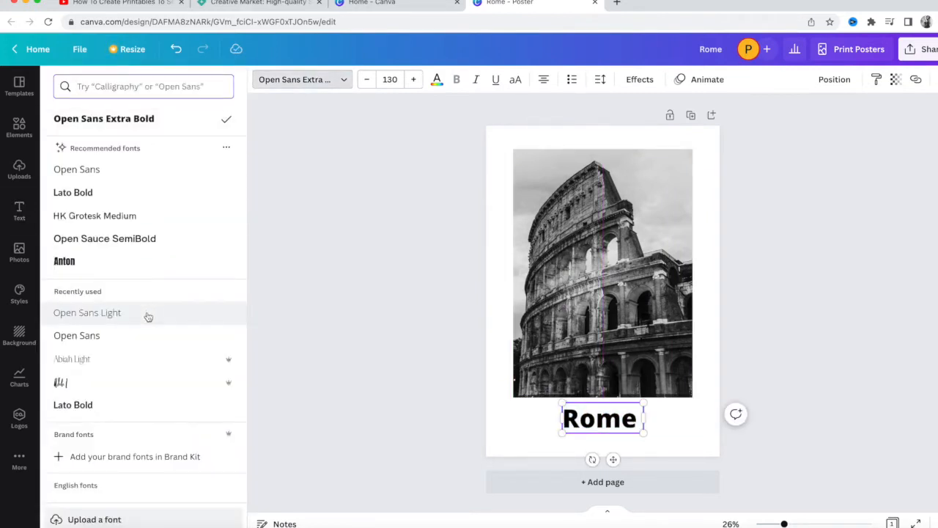
scroll(143, 392, "down", 1)
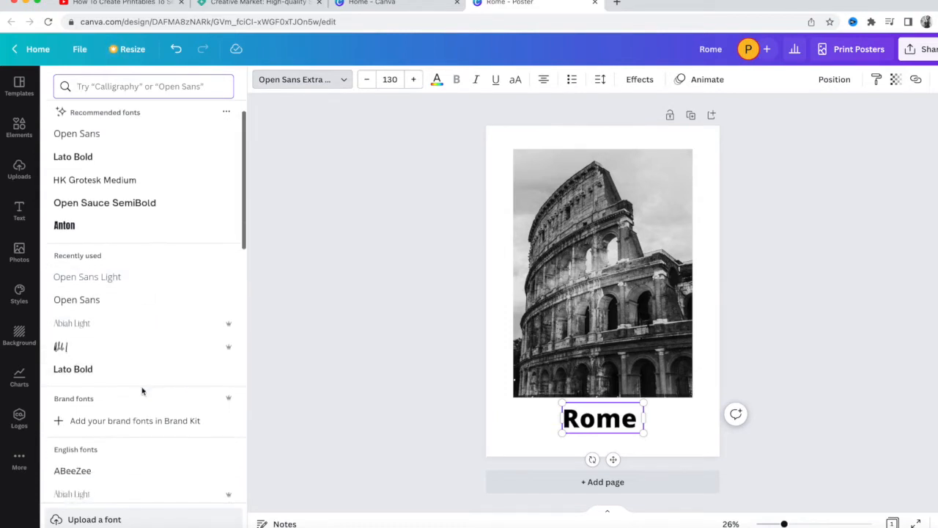
left_click(143, 377)
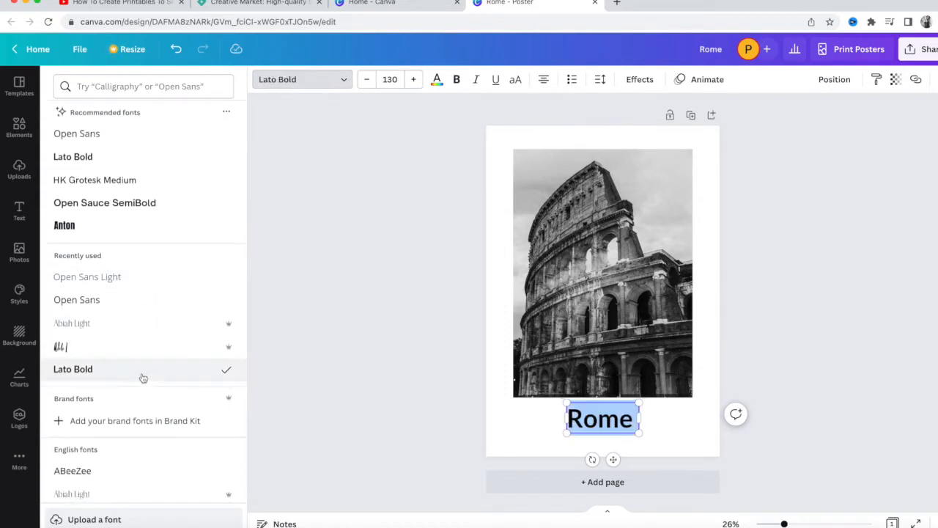
left_click(128, 333)
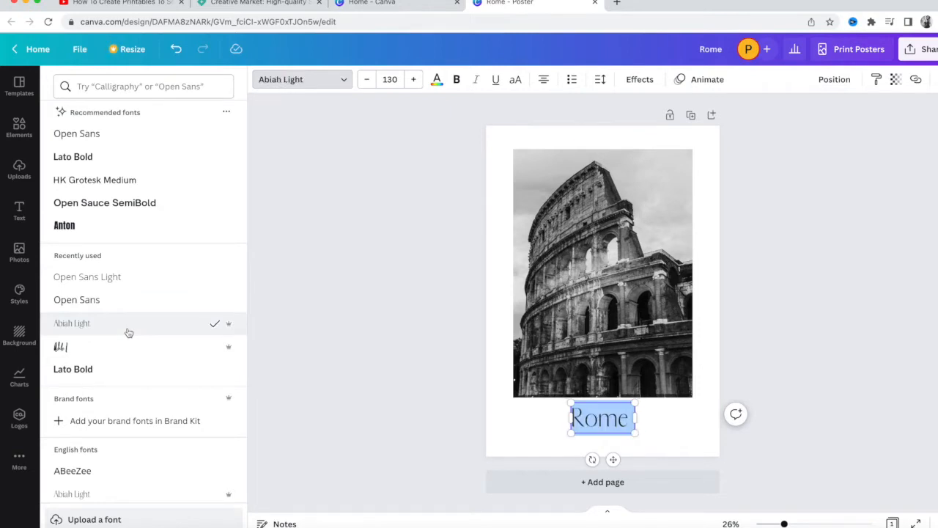
Reduce the font size of the "Rome" heading to 80
scroll(129, 345, "down", 3)
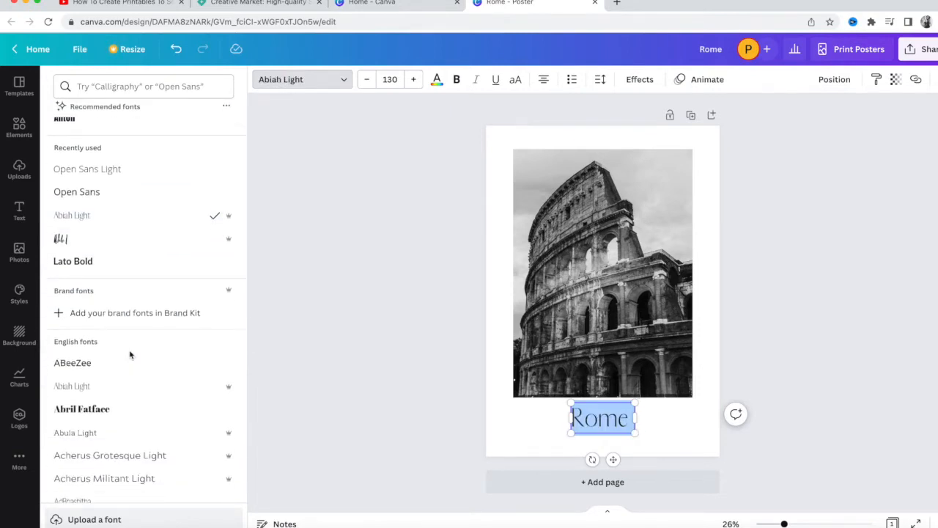
left_click(764, 343)
triple_click(604, 417)
left_click(390, 79)
type("126")
key("Return")
left_click(363, 82)
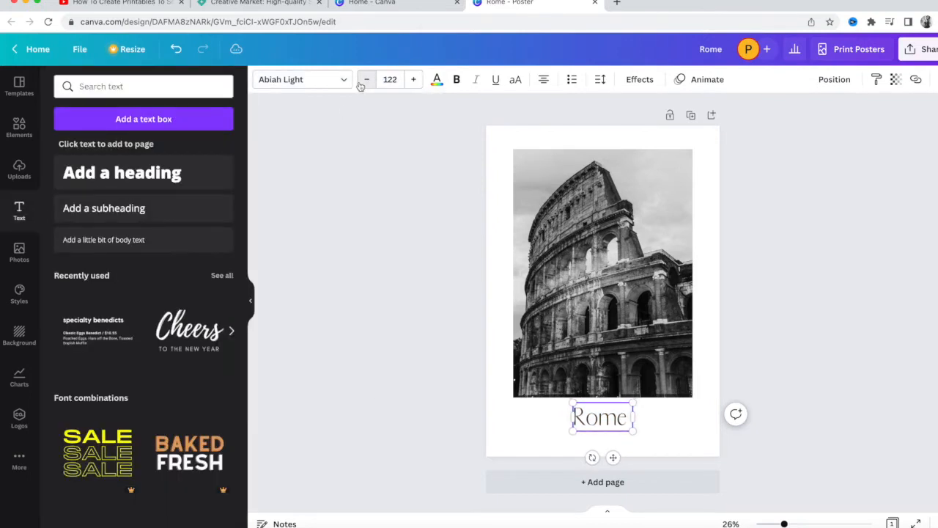
left_click(398, 80)
type("100")
key("Return")
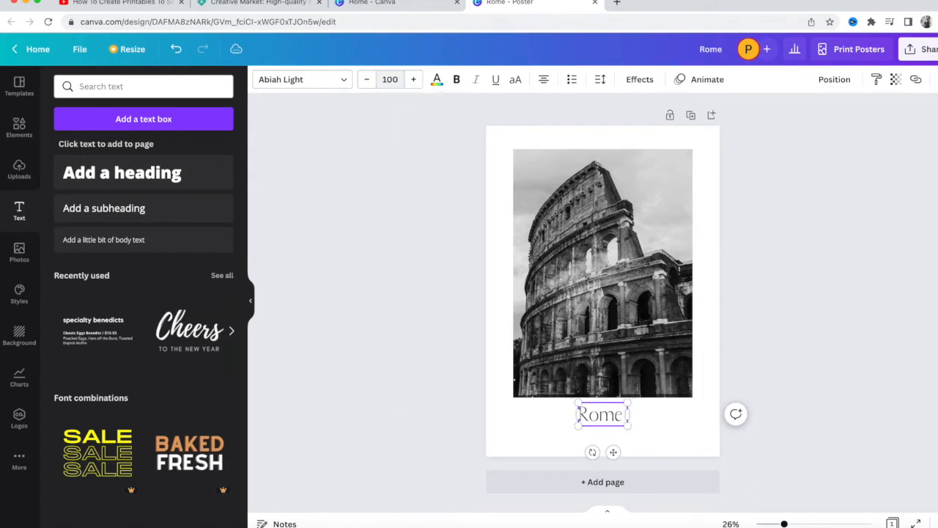
left_click(390, 79)
type("80")
key("Return")
left_click(846, 260)
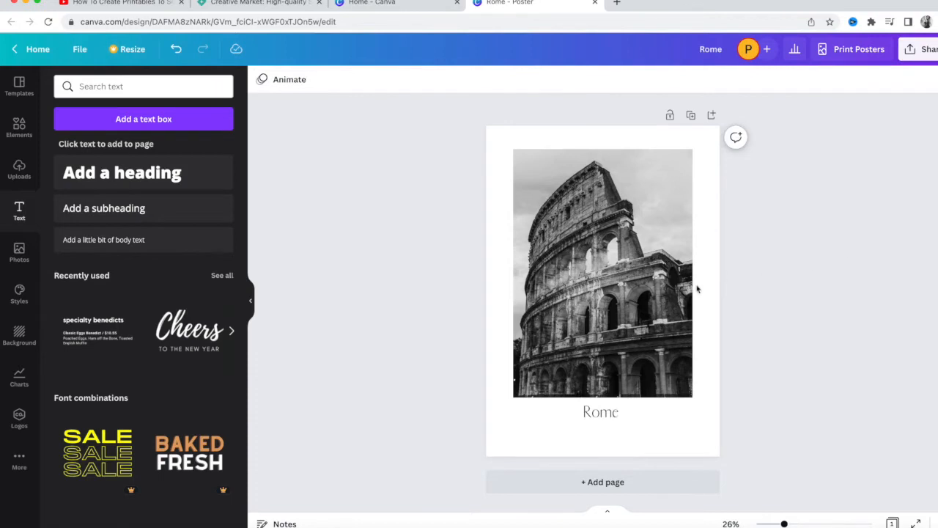
Move the "Rome" heading slightly lower, and shift the Colosseum photo straight down a little to narrow the gap between them
left_click(611, 417)
left_click_drag(611, 419, 610, 429)
left_click(756, 395)
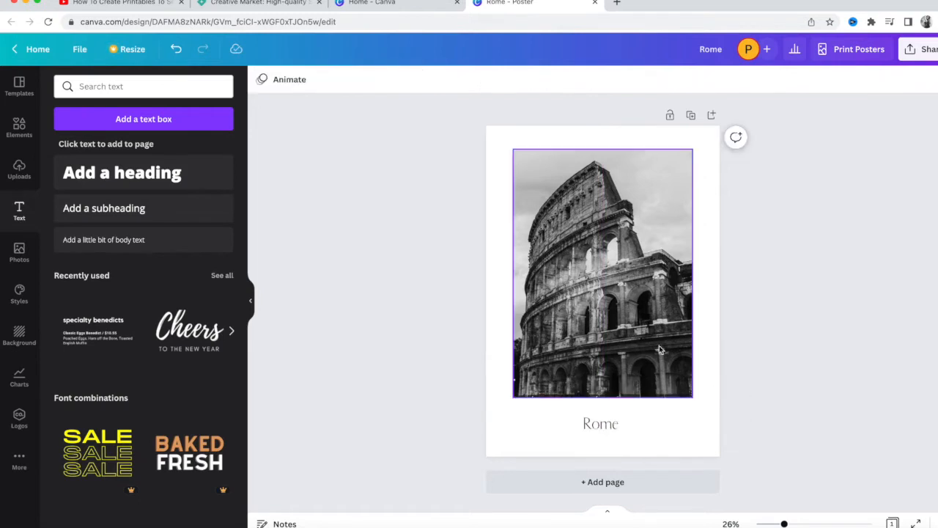
left_click_drag(657, 346, 656, 355)
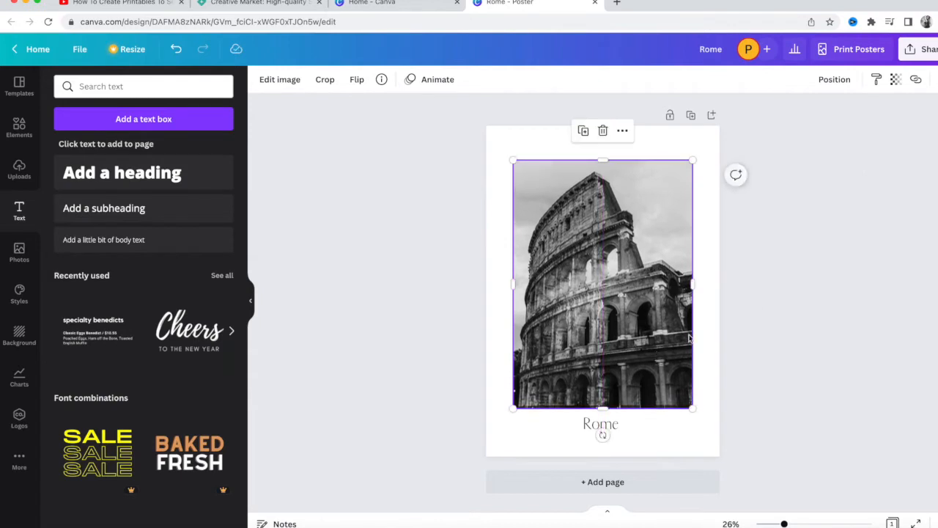
left_click(841, 347)
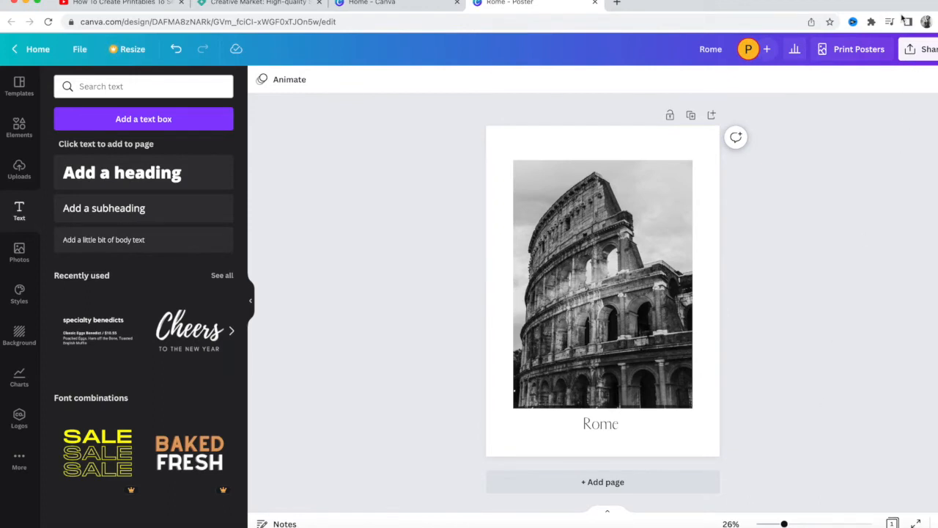
Download the finished Rome poster as a JPG file
left_click(916, 56)
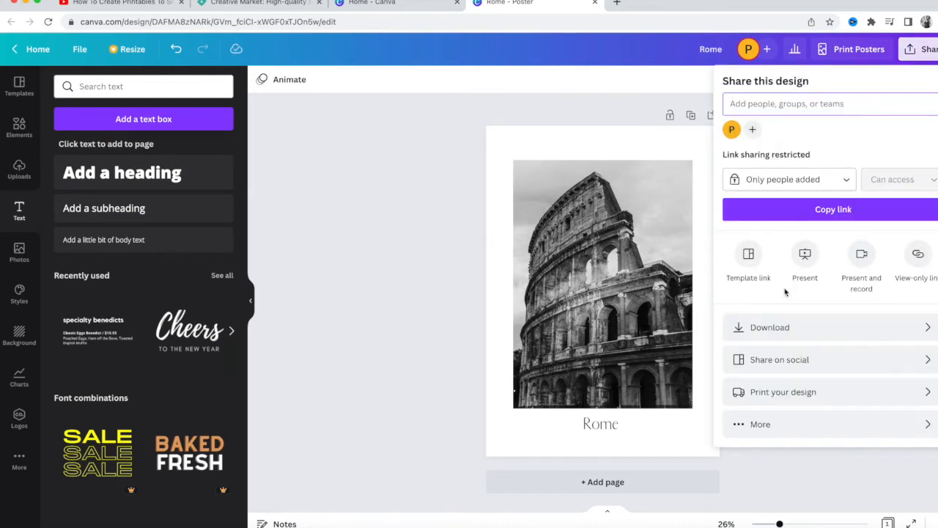
left_click(781, 334)
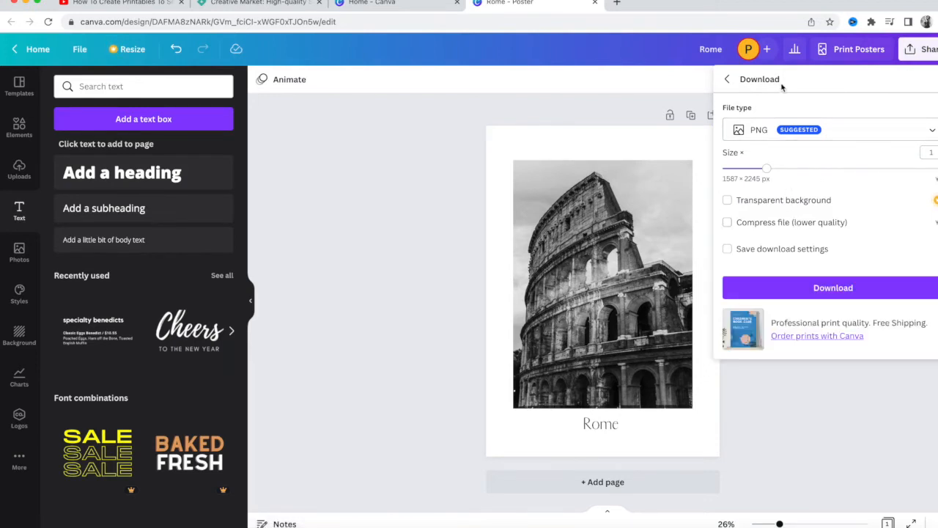
left_click(848, 137)
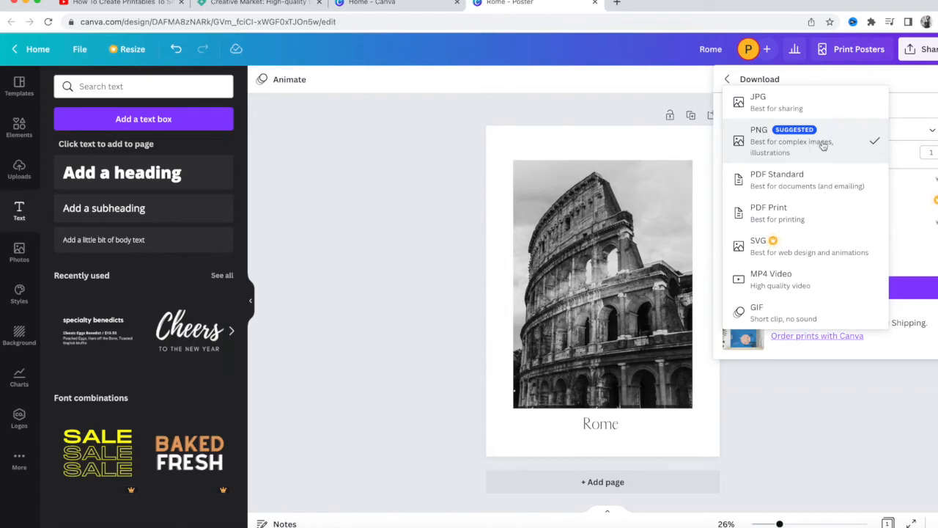
left_click(801, 107)
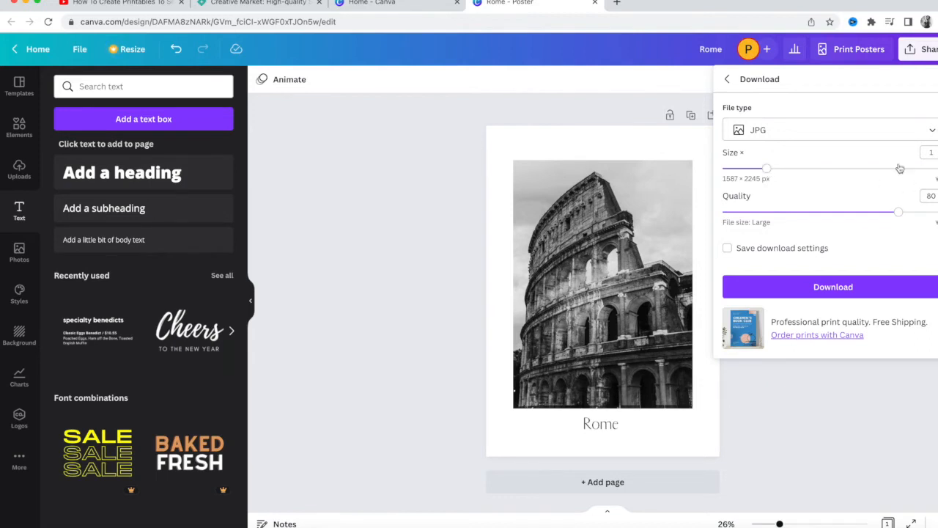
mouse_move(770, 171)
left_mouse_down()
mouse_move(896, 170)
mouse_move(733, 170)
mouse_move(769, 173)
left_mouse_up()
left_click(866, 285)
left_click(840, 286)
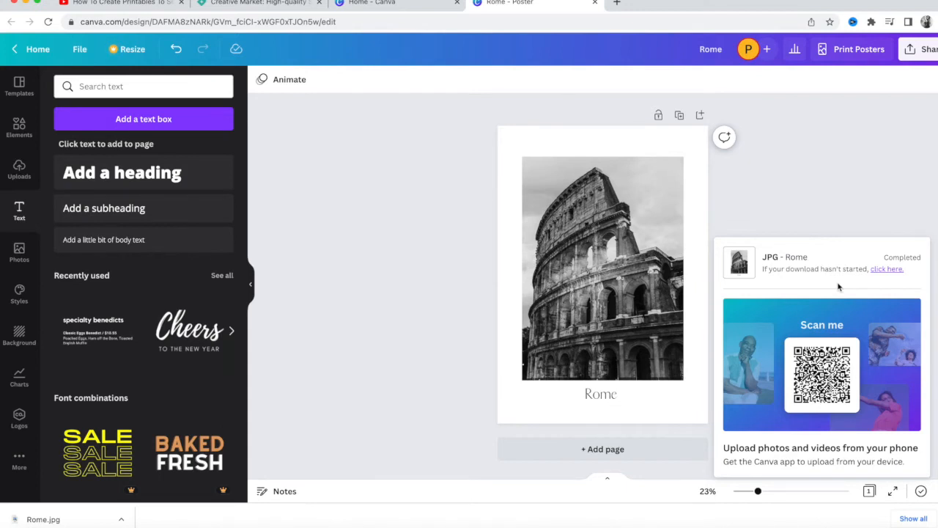
left_click(855, 200)
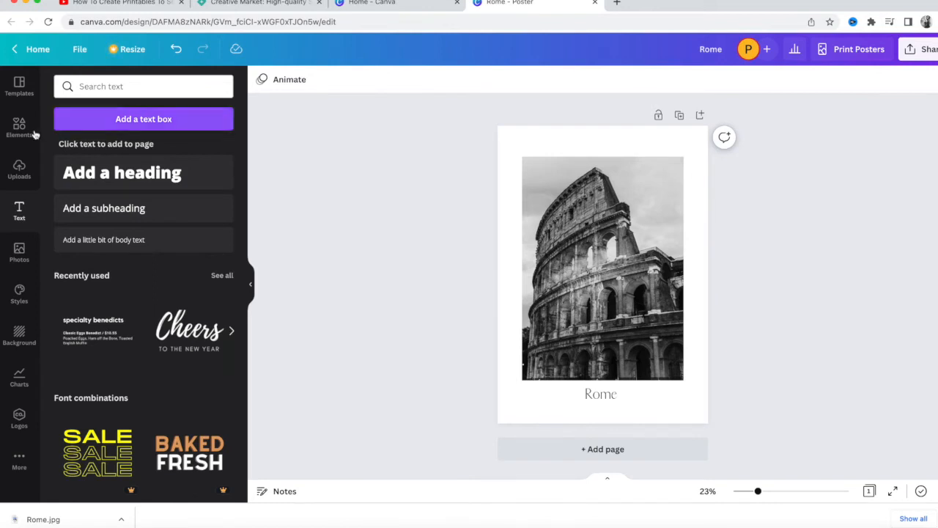
Upload Rome.jpg from the Downloads folder to the uploaded images library
left_click(22, 176)
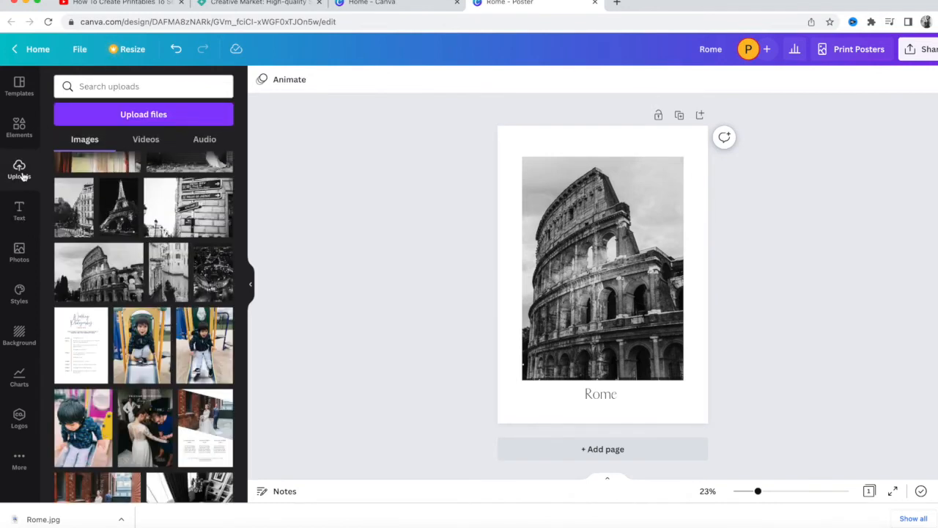
left_click(156, 115)
left_click(311, 230)
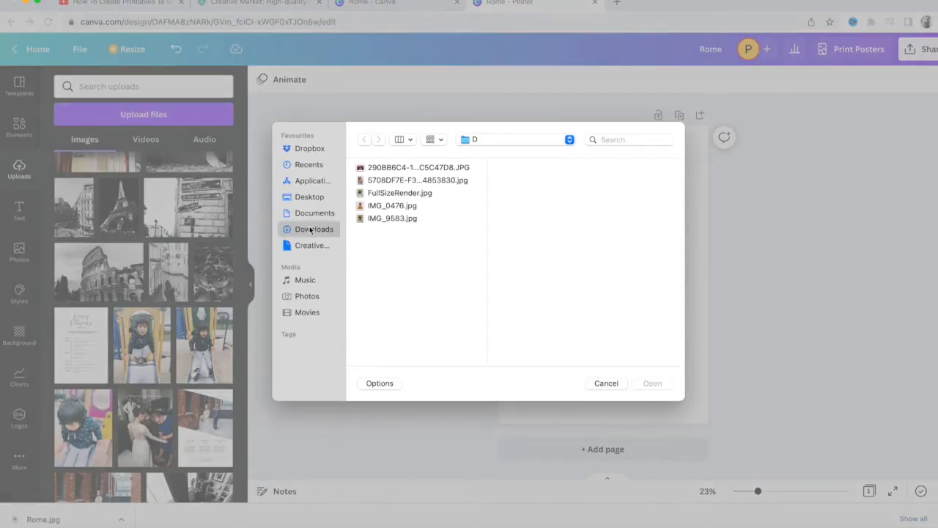
scroll(457, 297, "down", 10)
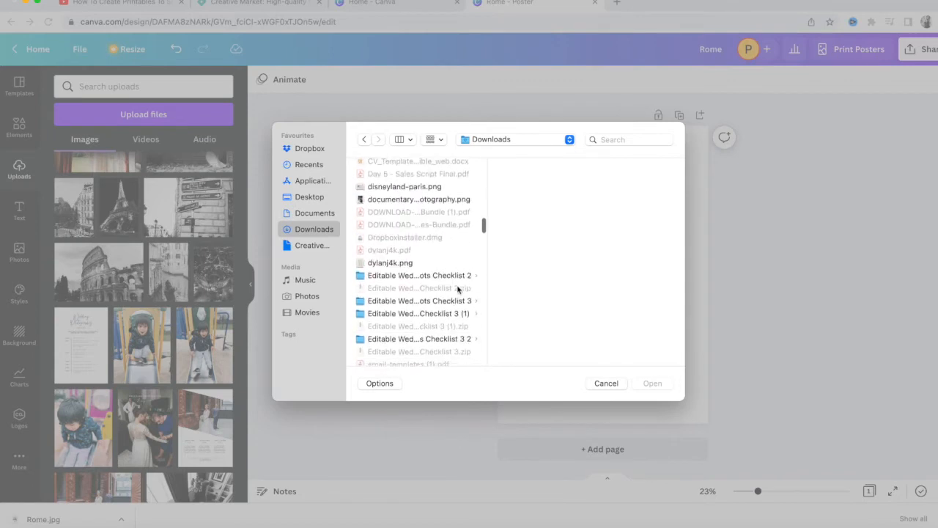
scroll(457, 290, "down", 5)
scroll(458, 289, "down", 10)
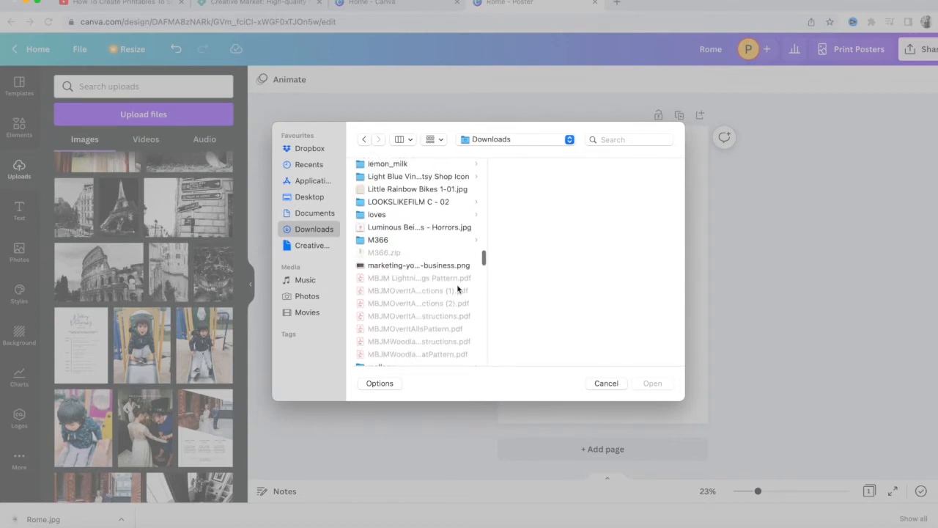
scroll(457, 287, "down", 10)
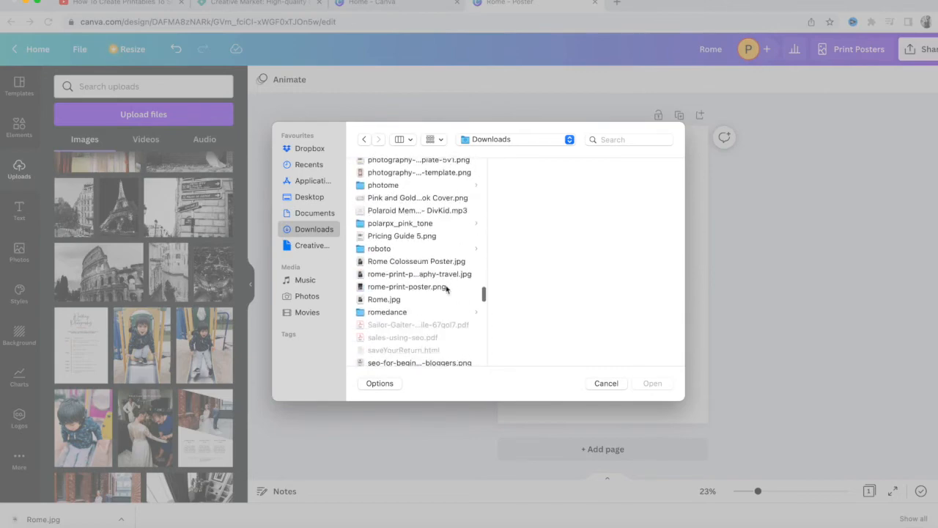
left_click(411, 299)
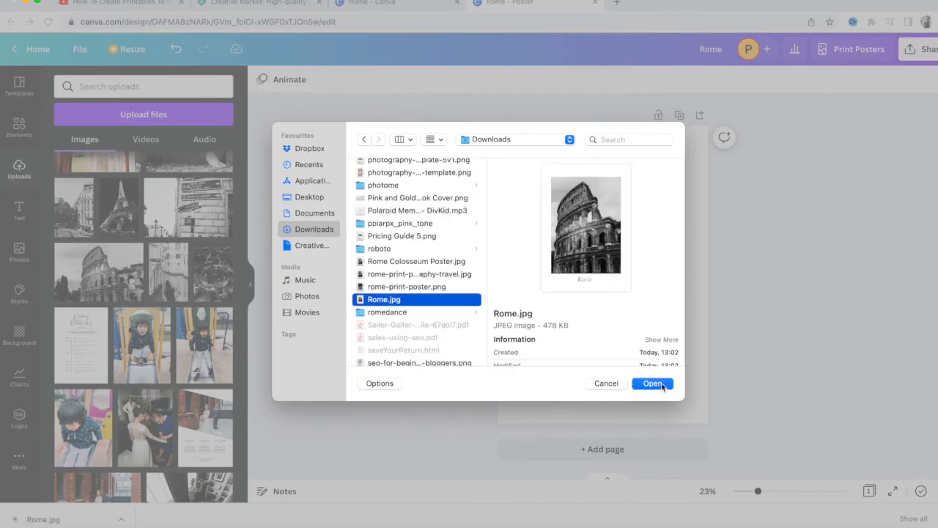
left_click(662, 386)
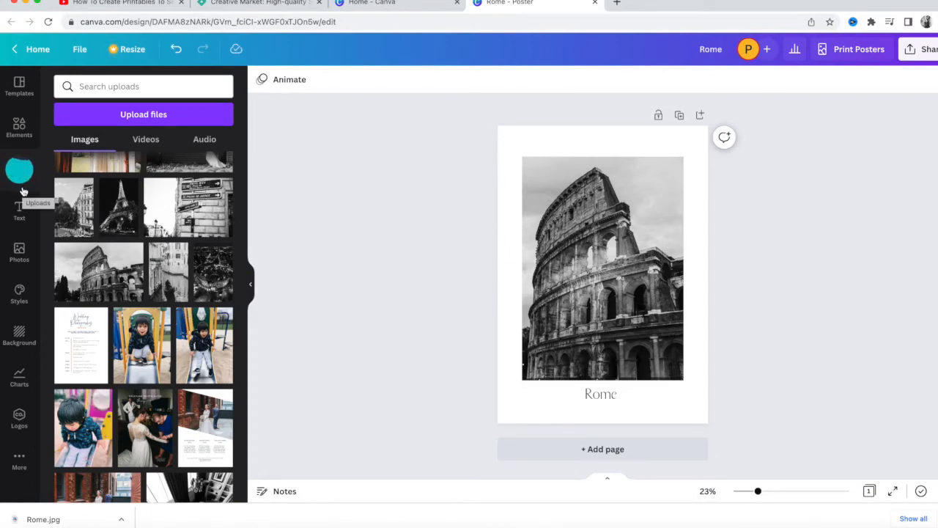
scroll(102, 253, "down", 10)
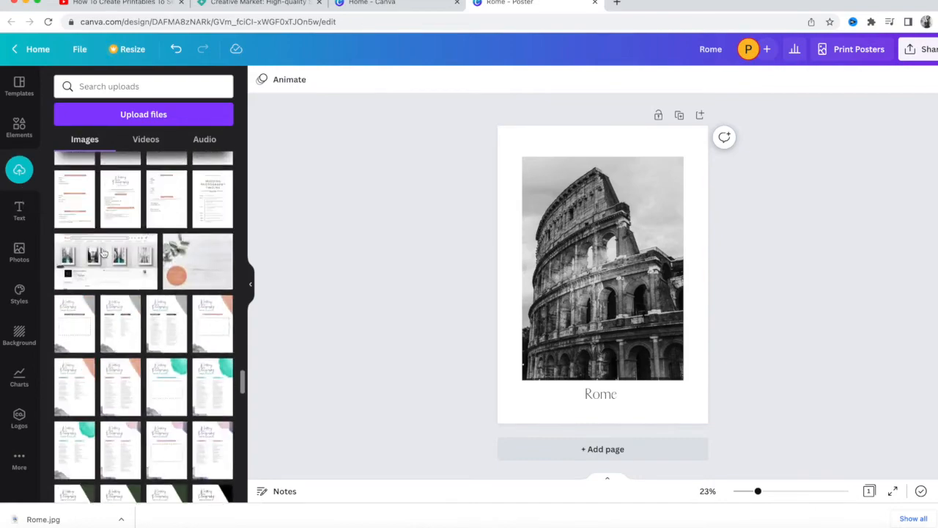
scroll(103, 253, "up", 15)
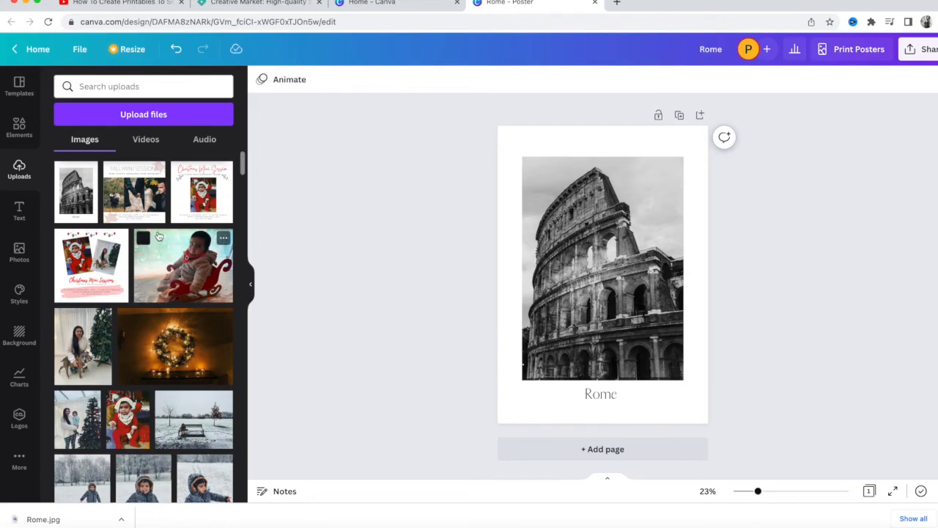
Leave the poster for the home page and bring up the choices for creating another design
left_click(33, 50)
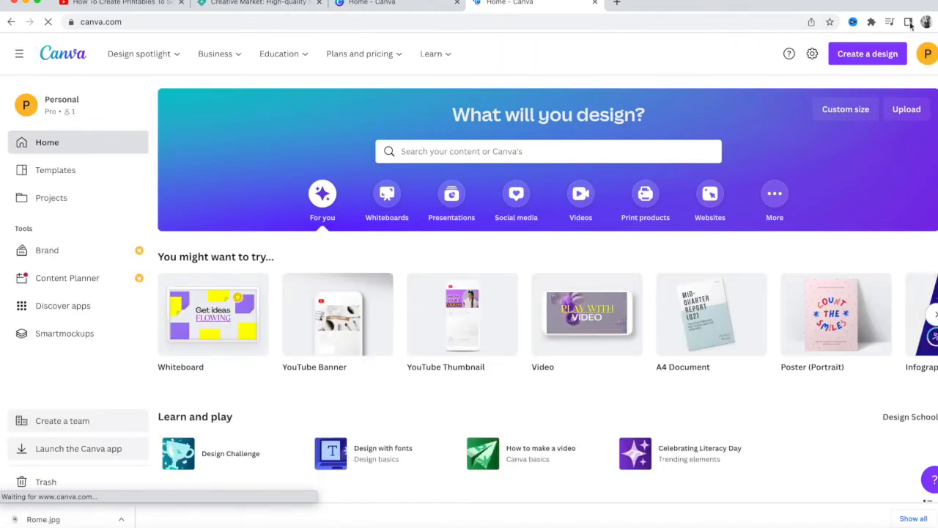
left_click(876, 59)
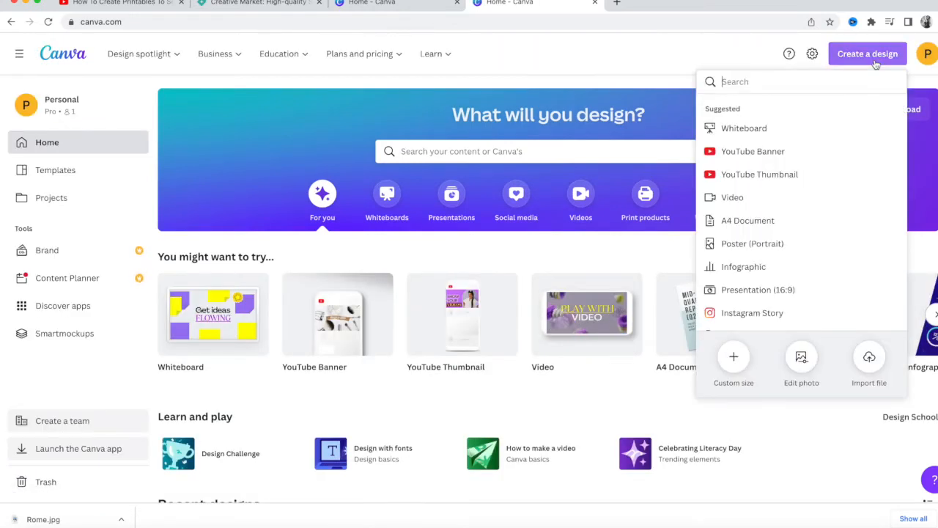
left_click(801, 359)
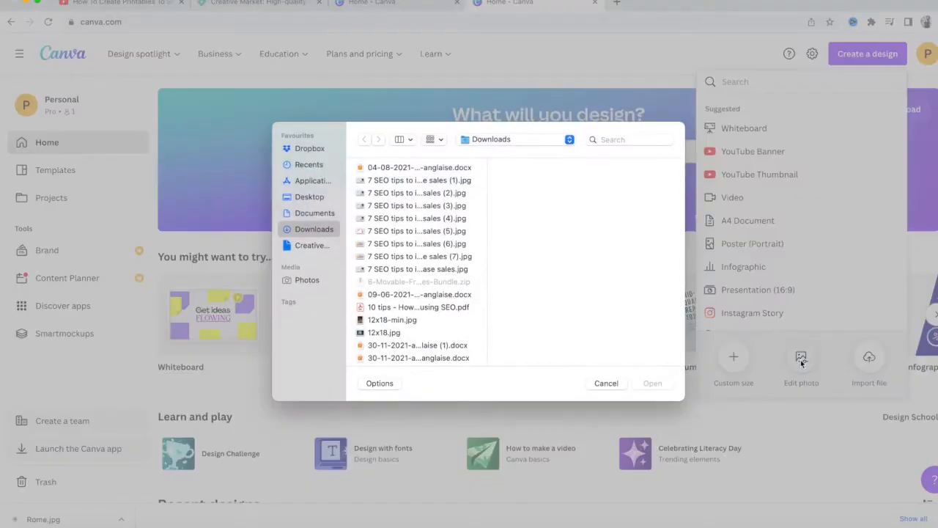
left_click(597, 384)
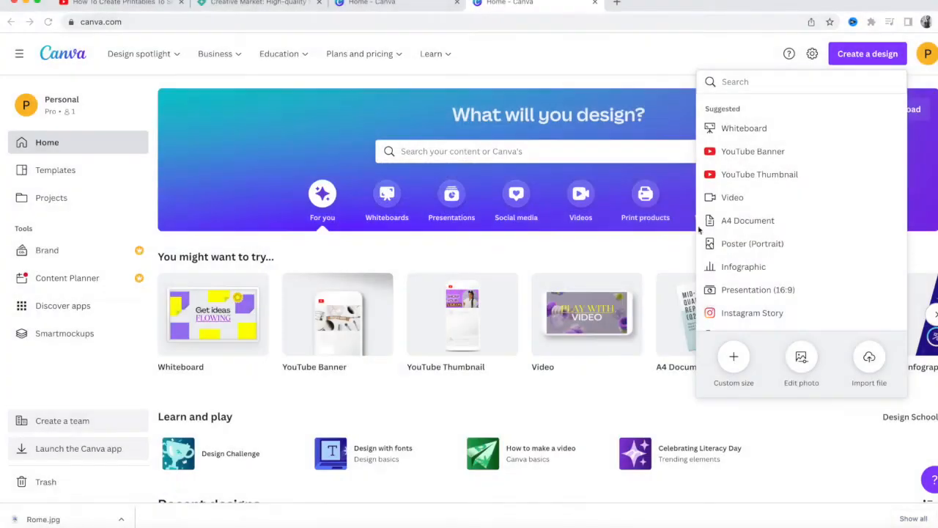
left_click(735, 359)
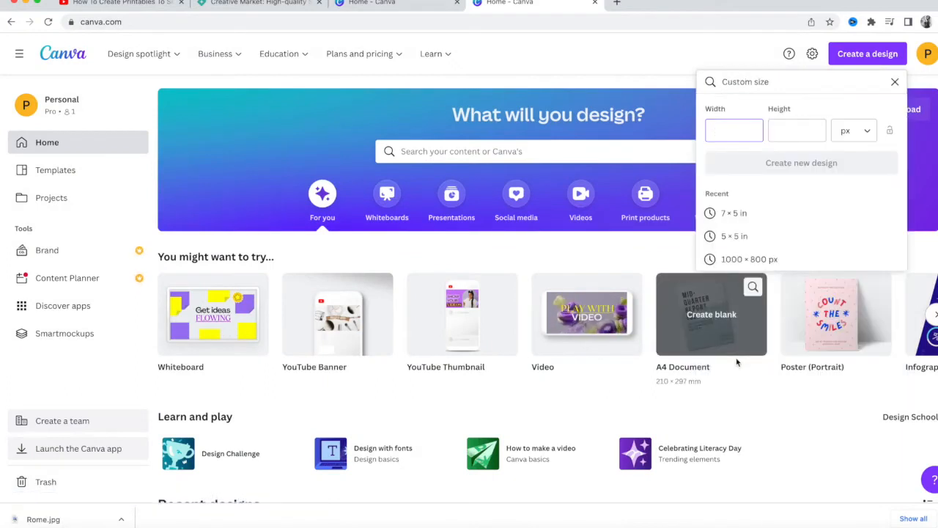
left_click(895, 81)
Create a blank A4 document and place the uploaded Rome poster image on its page
left_click(760, 226)
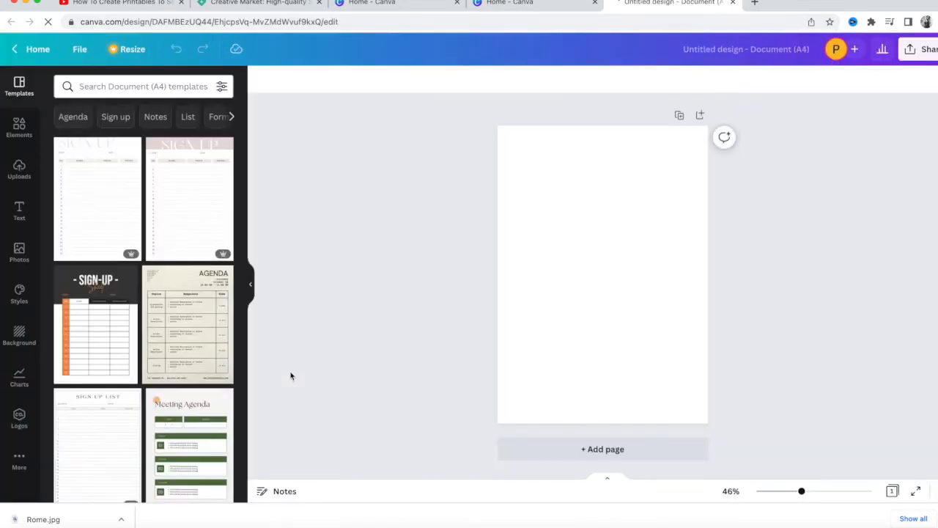
left_click(19, 172)
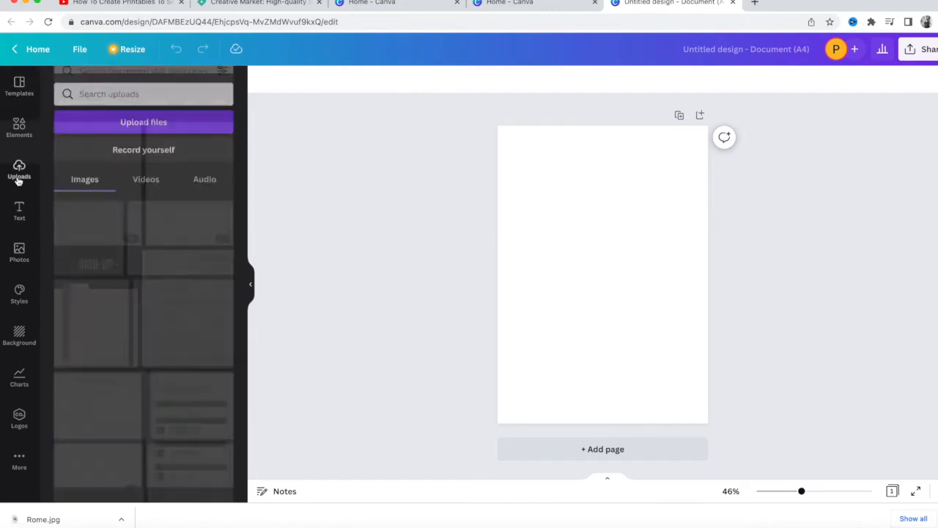
left_click(83, 229)
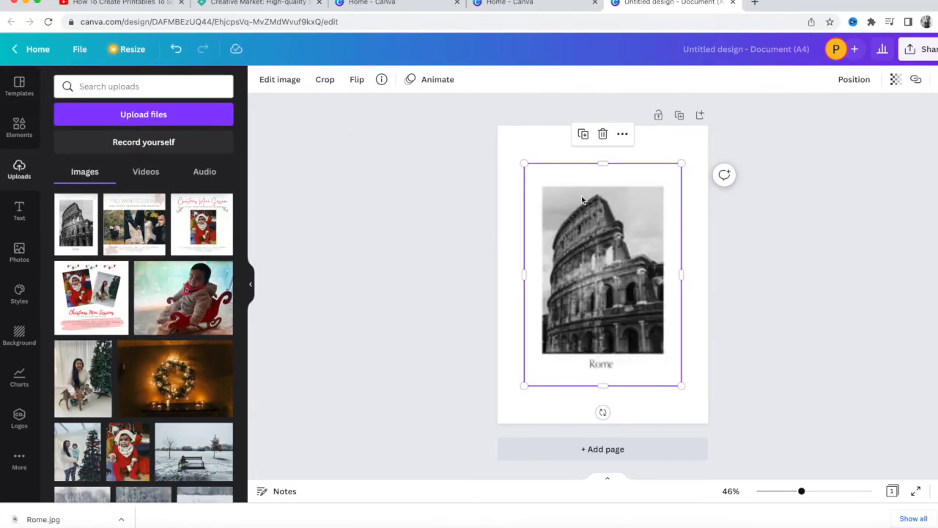
left_click(831, 253)
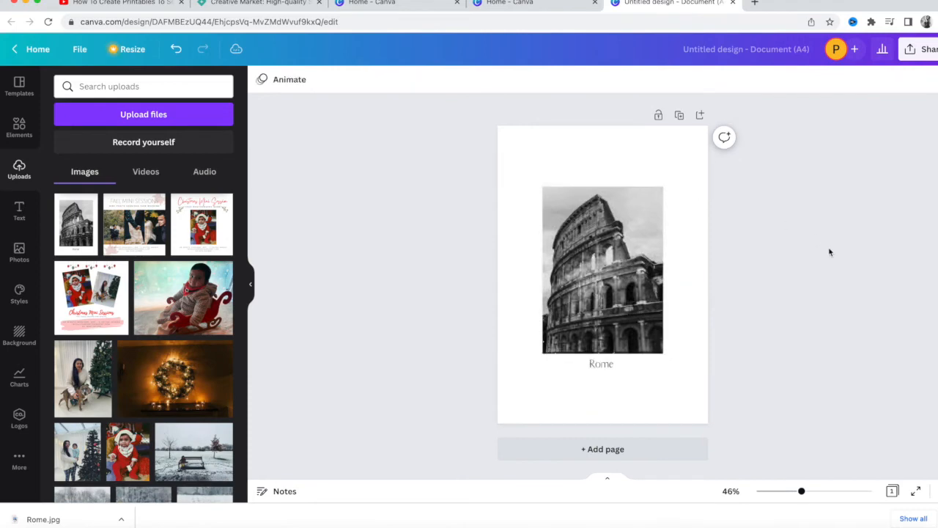
Open the full Smartmockups collection for the Rome poster image on the page
left_click(610, 266)
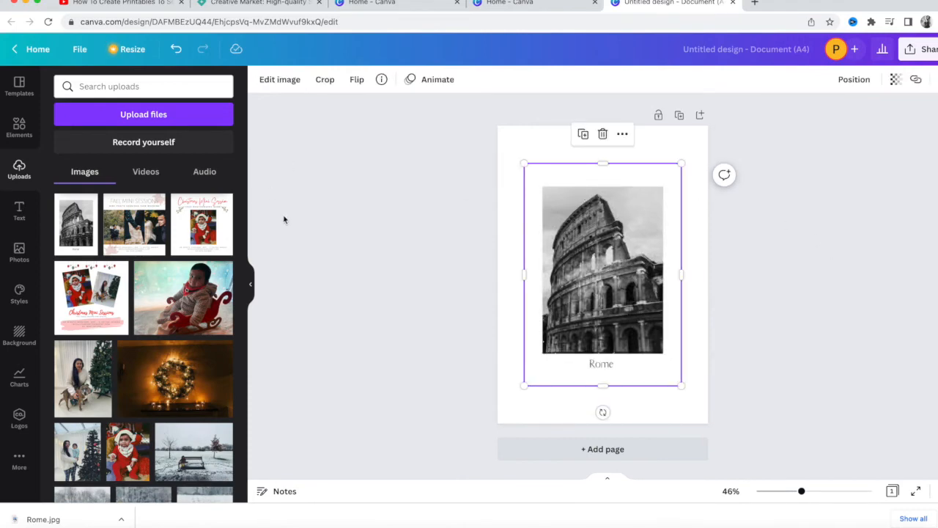
left_click(284, 84)
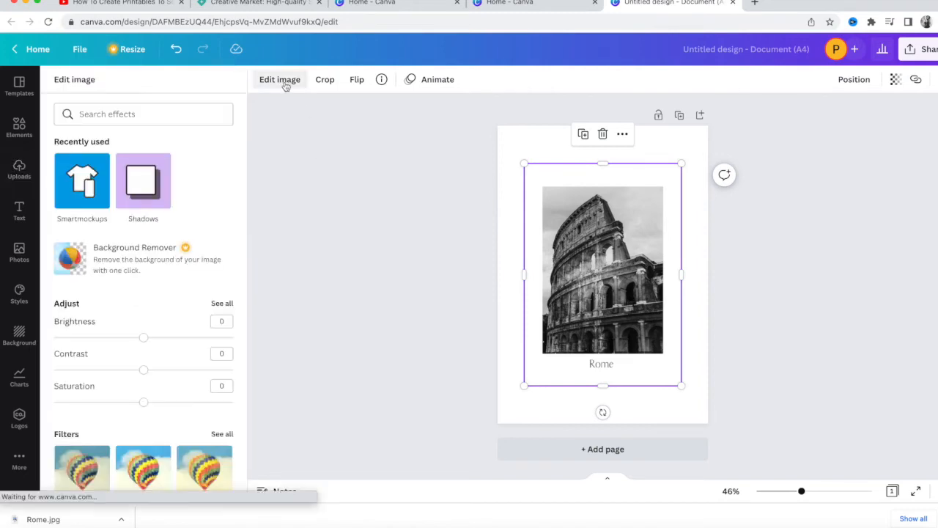
scroll(139, 321, "down", 3)
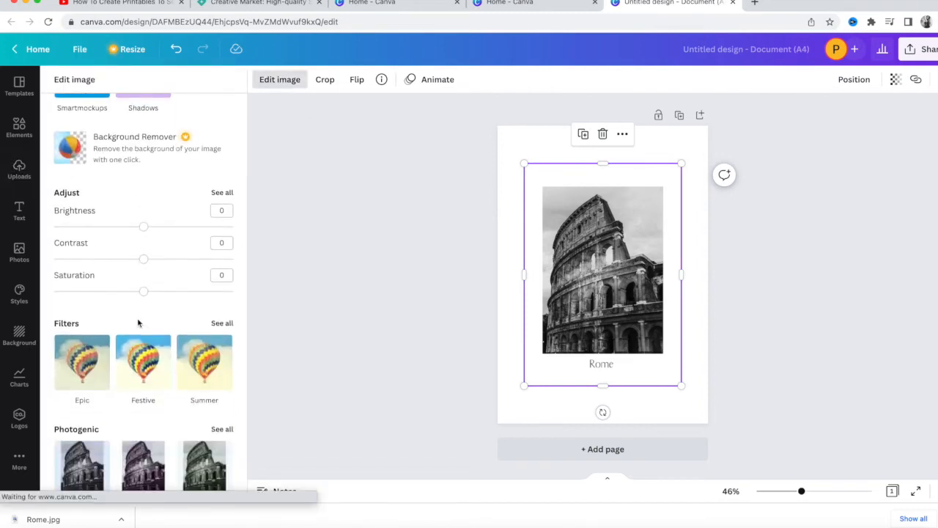
scroll(137, 238, "down", 4)
scroll(136, 238, "down", 5)
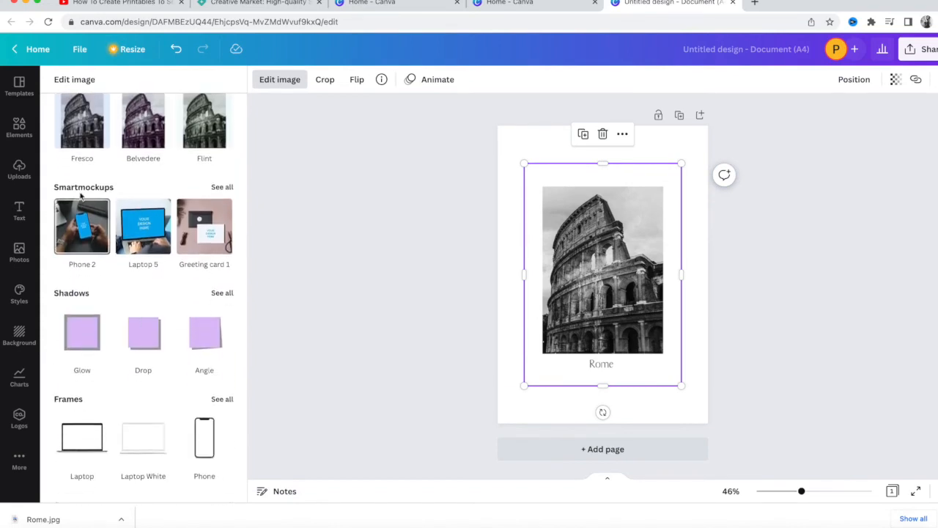
left_click(218, 189)
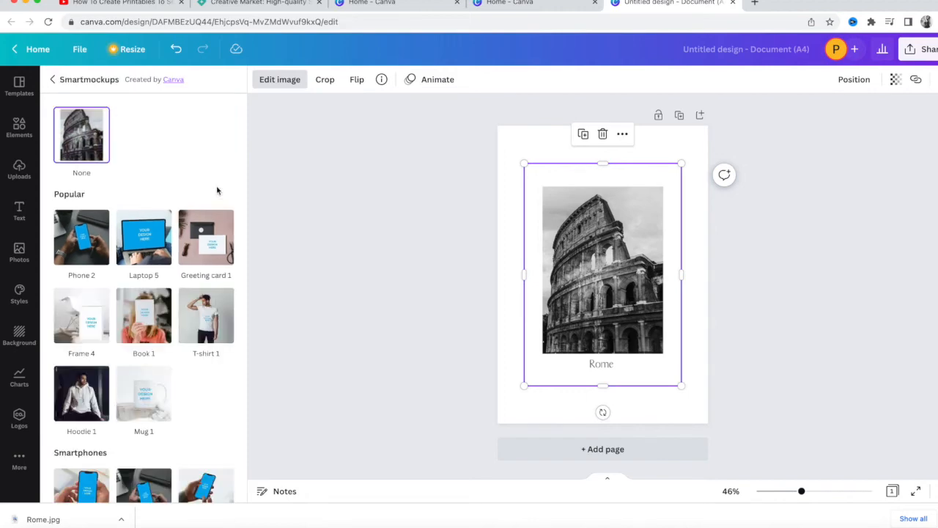
Apply the Frame 2 mockup from the Frames & posters category to the Rome poster image
scroll(206, 279, "down", 10)
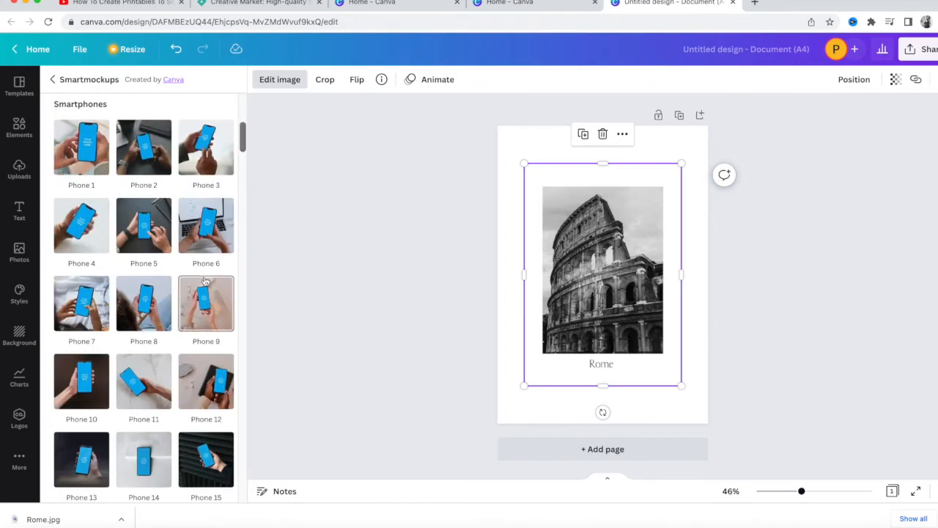
scroll(205, 279, "down", 8)
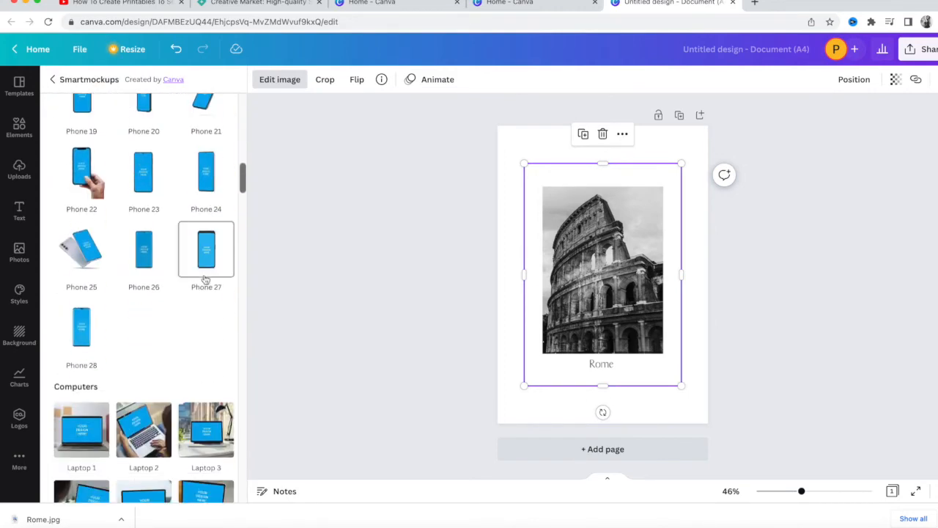
scroll(206, 275, "down", 3)
scroll(202, 282, "up", 20)
scroll(168, 398, "down", 12)
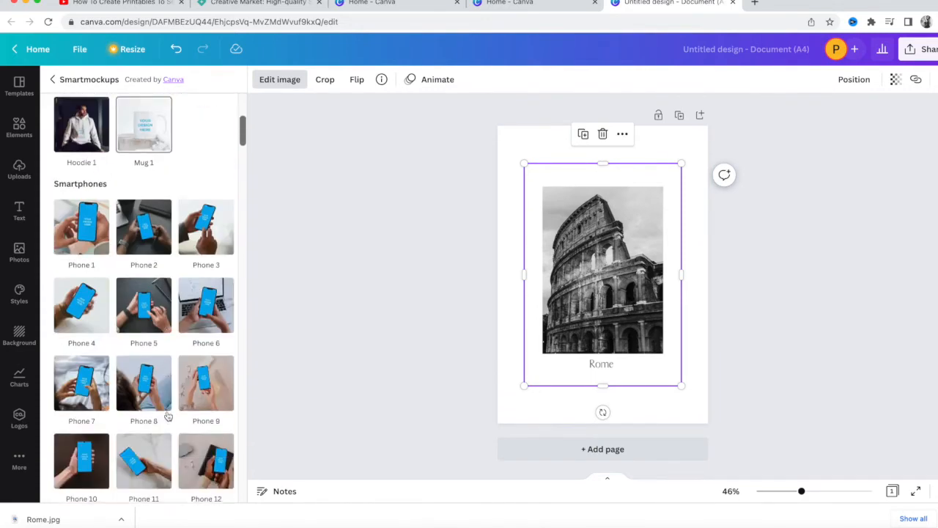
scroll(168, 398, "down", 3)
scroll(168, 398, "down", 10)
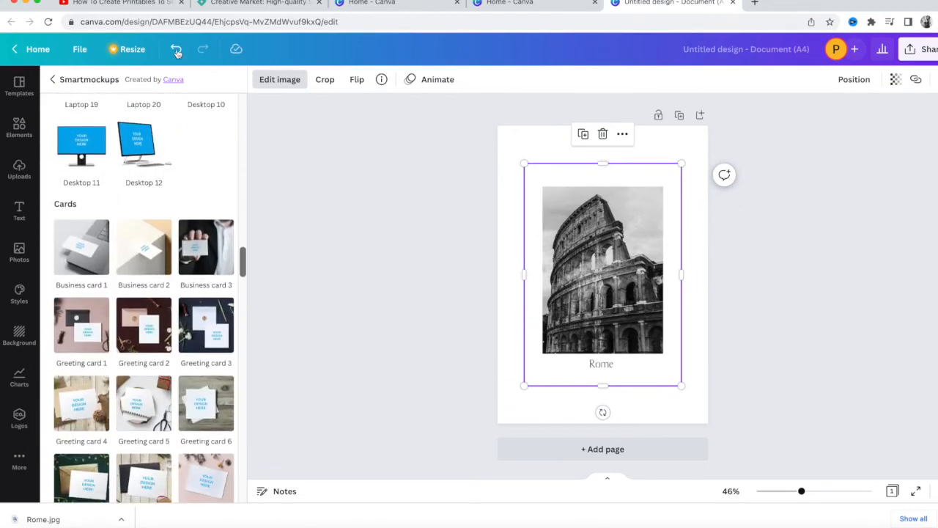
scroll(150, 361, "down", 8)
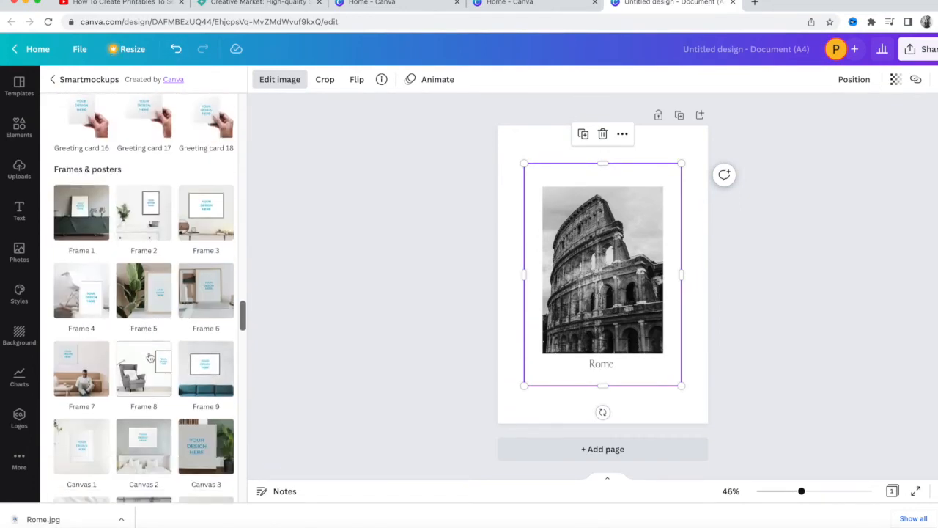
scroll(154, 357, "down", 2)
scroll(154, 356, "up", 1)
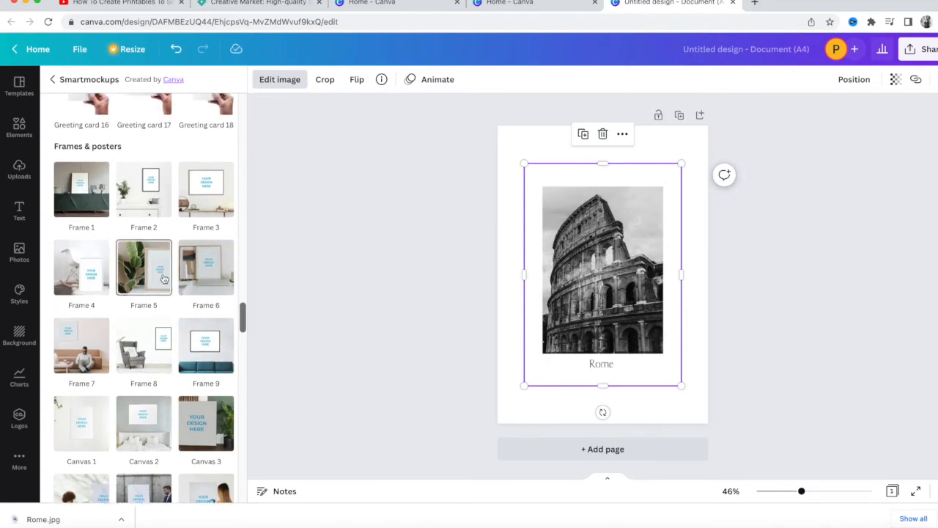
scroll(164, 279, "down", 2)
scroll(163, 204, "up", 2)
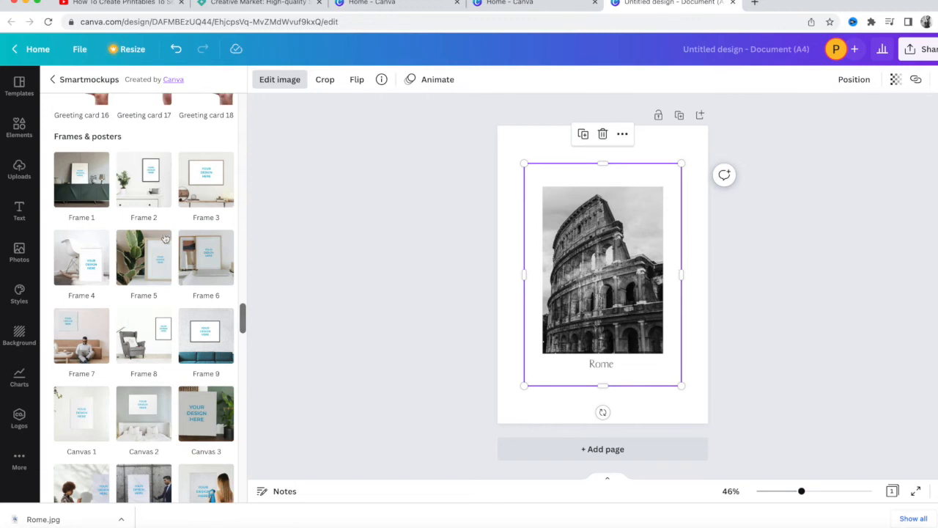
left_click(145, 190)
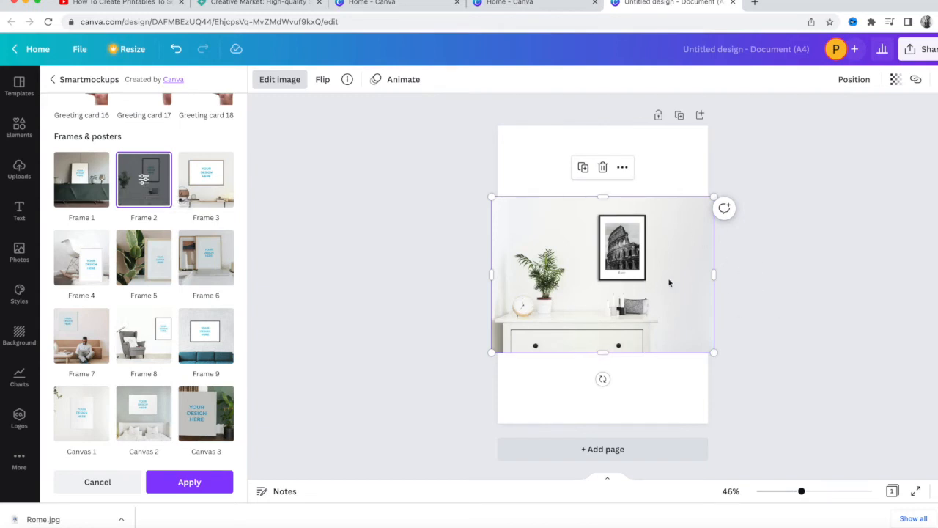
left_click(775, 287)
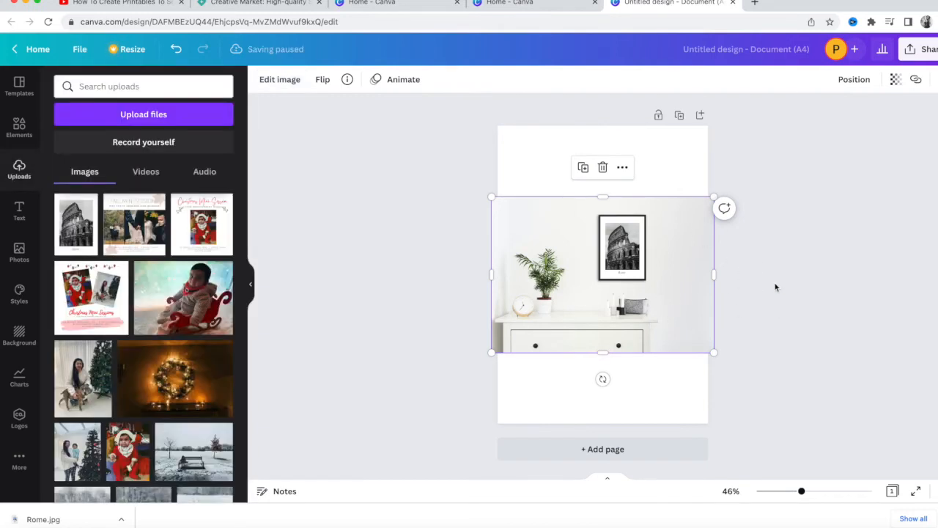
Rotate the framed mockup image 90 degrees clockwise to match the portrait page
left_click(589, 138)
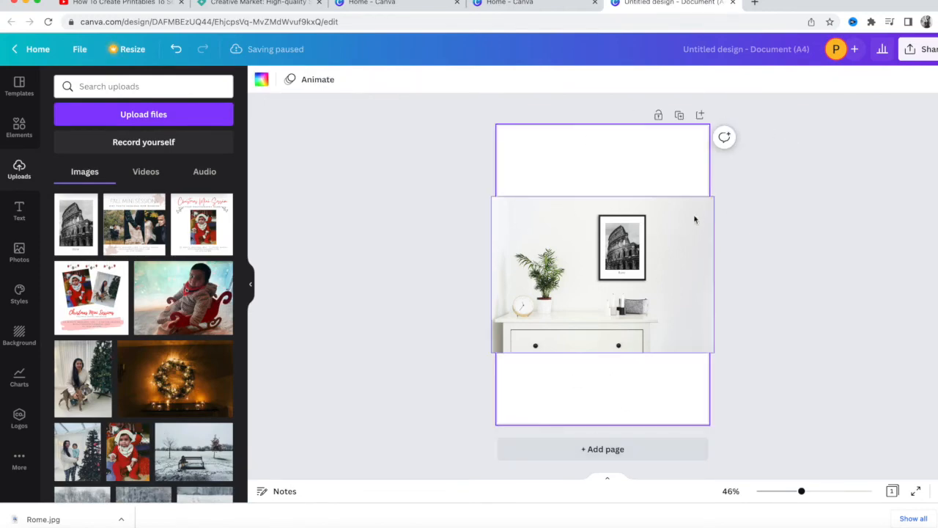
left_click(615, 294)
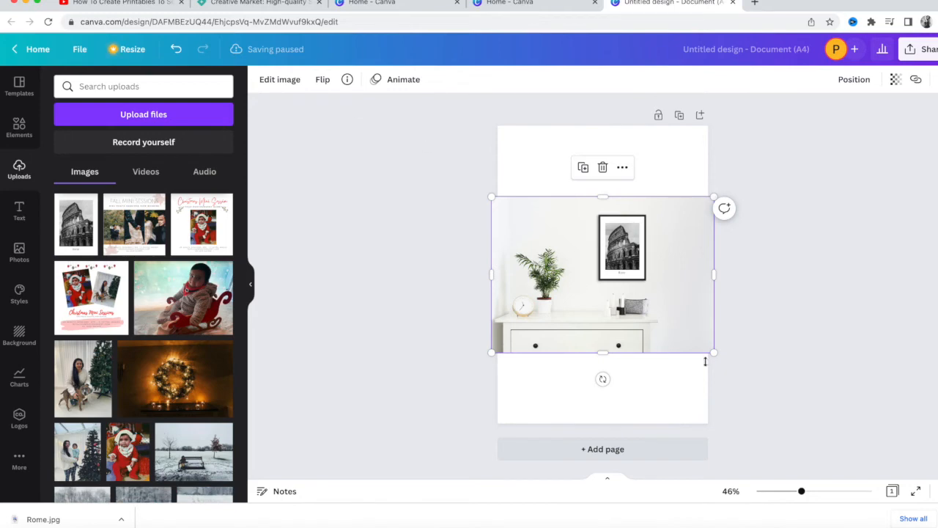
left_click_drag(724, 208, 723, 343)
left_click_drag(543, 276, 543, 276)
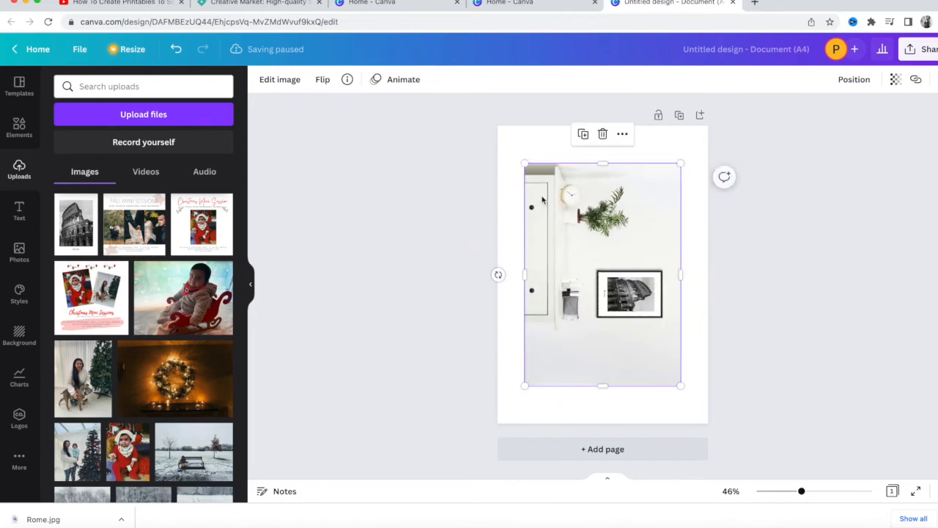
Enlarge the rotated mockup image from opposite corners until it covers the whole A4 page
left_click_drag(524, 163, 498, 126)
left_click_drag(681, 386, 709, 423)
left_click(766, 334)
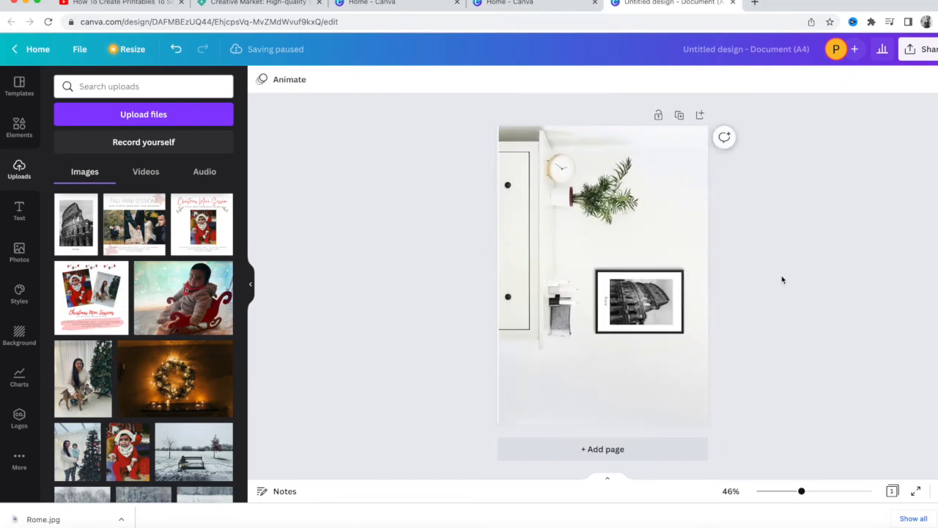
left_click(612, 218)
left_click_drag(498, 127, 497, 125)
left_click(827, 321)
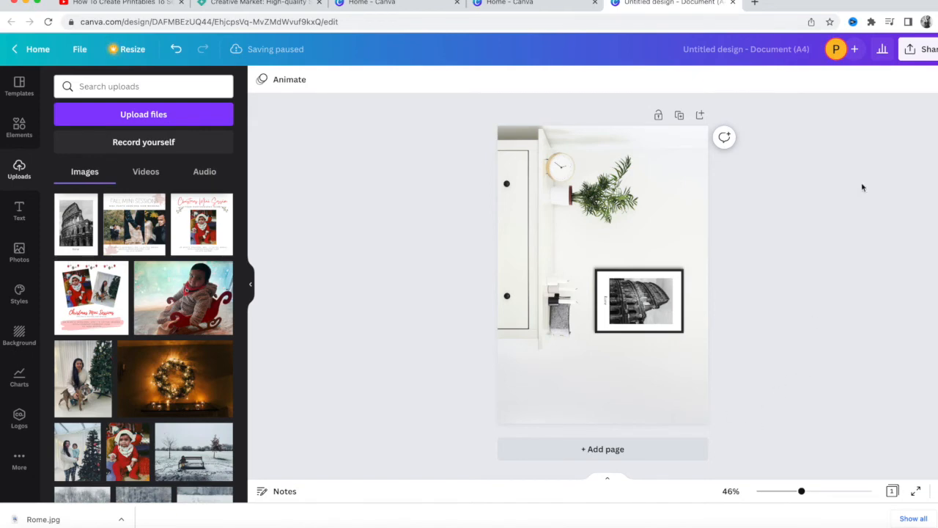
Download the mockup design as a PNG at size 1, 1414 × 2000 px
left_click(922, 49)
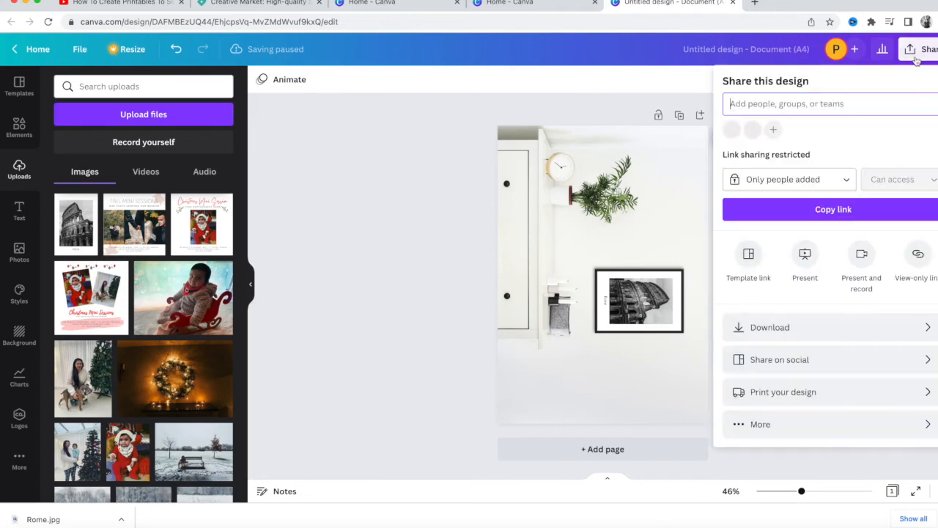
left_click(785, 329)
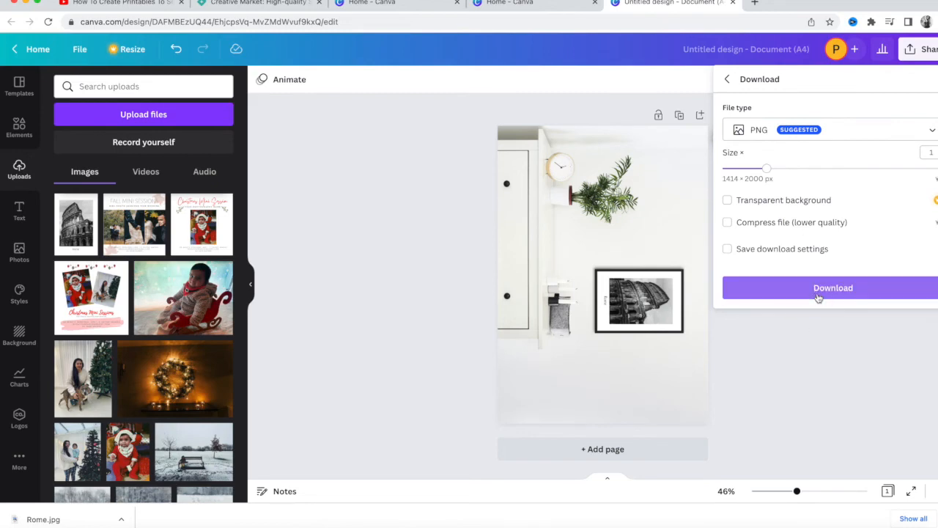
left_click(818, 289)
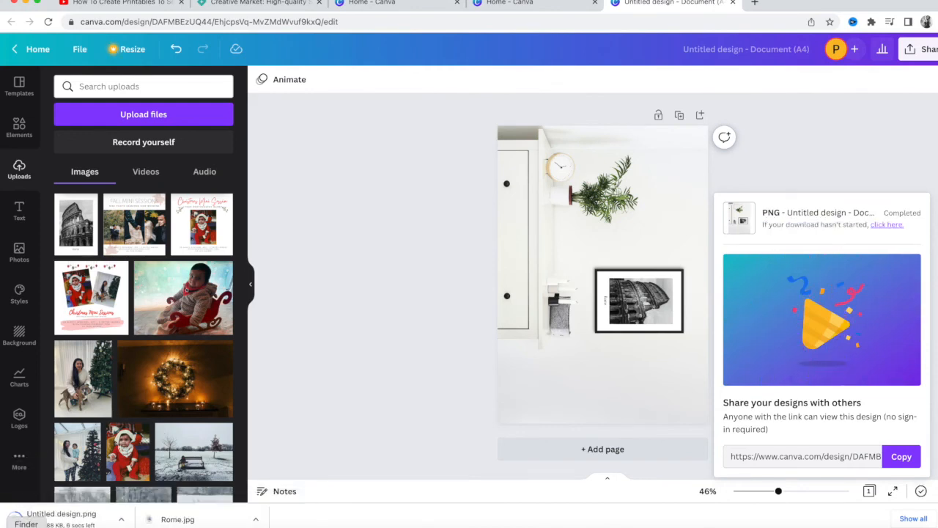
Switch to Finder and open Untitled design.png from the Downloads folder
left_click(27, 526)
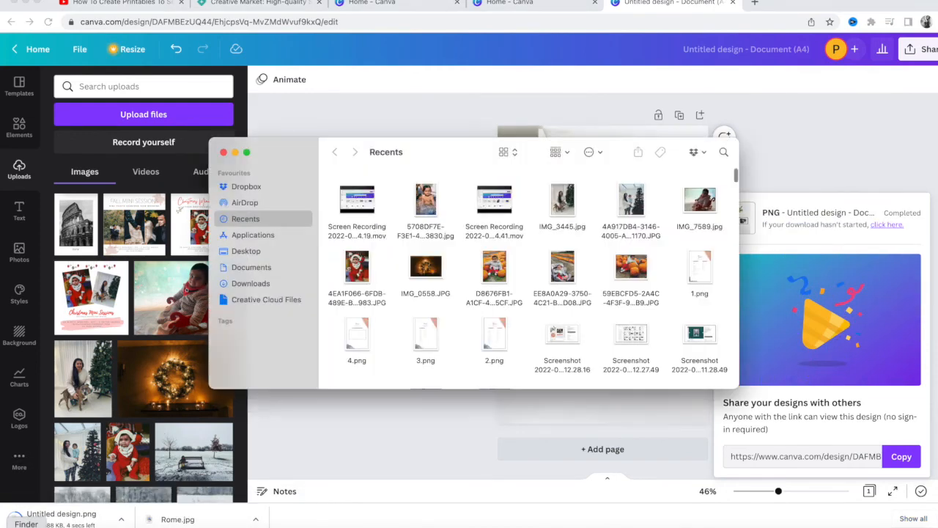
left_click(253, 283)
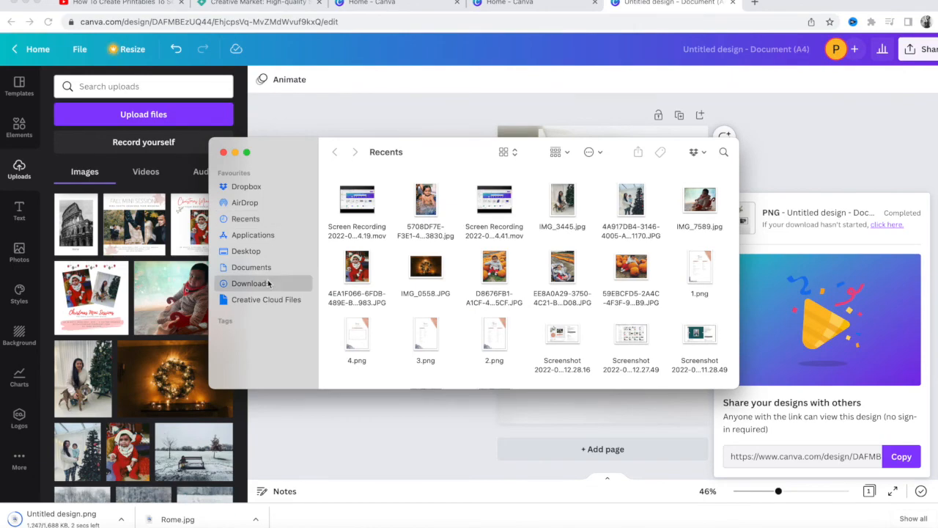
scroll(417, 308, "down", 15)
scroll(417, 308, "up", 15)
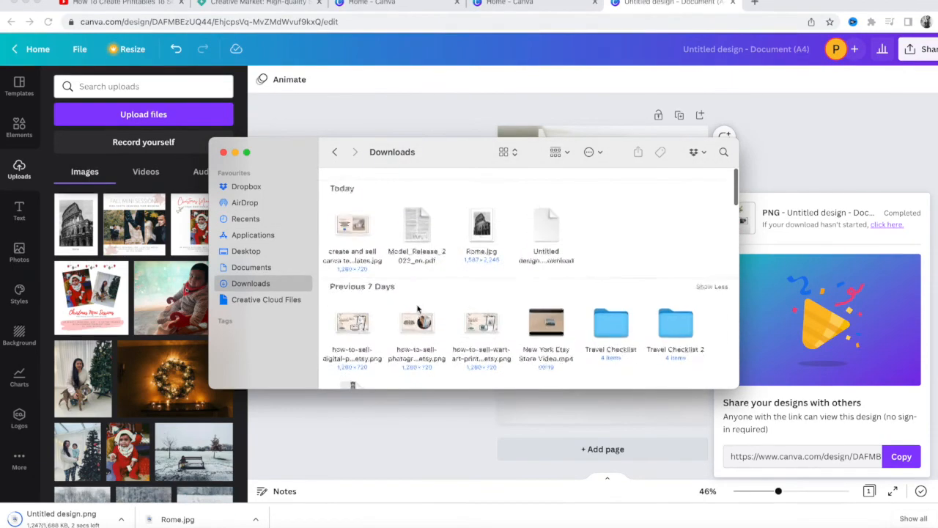
left_click(552, 213)
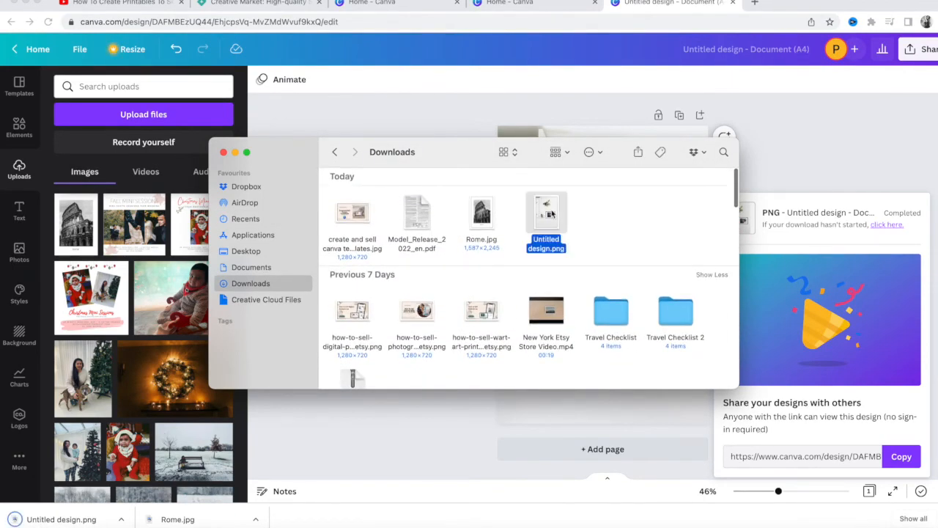
double_click(552, 214)
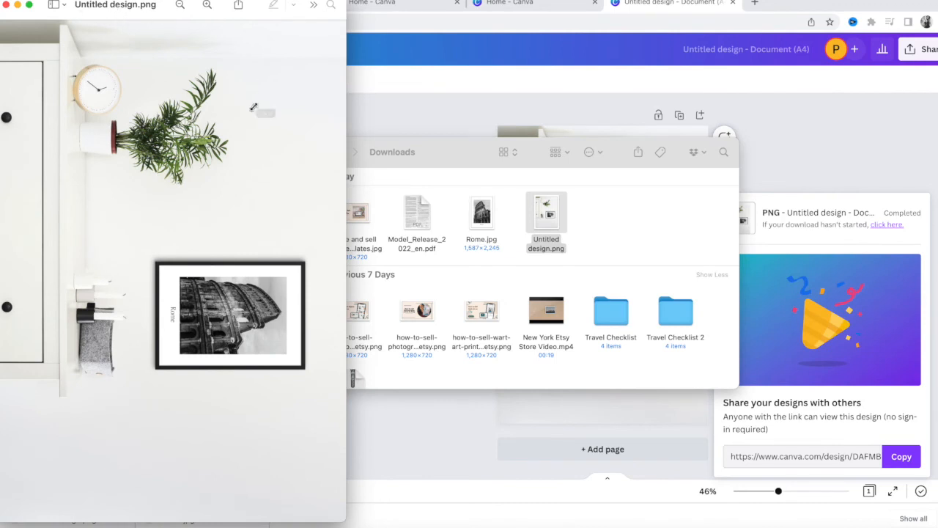
Rotate the downloaded mockup image a quarter turn counterclockwise so the framed poster stands upright
left_click(67, 1)
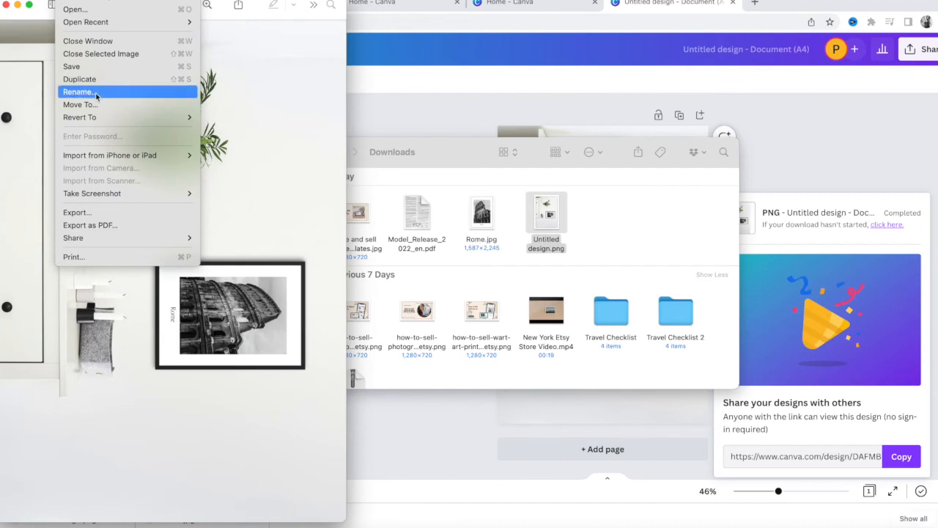
mouse_move(93, 1)
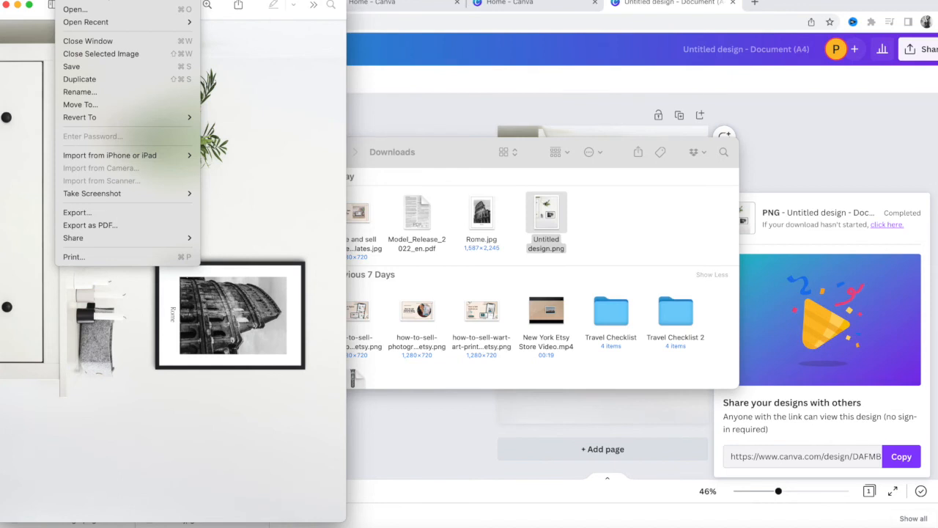
left_click(255, 149)
left_click(314, 6)
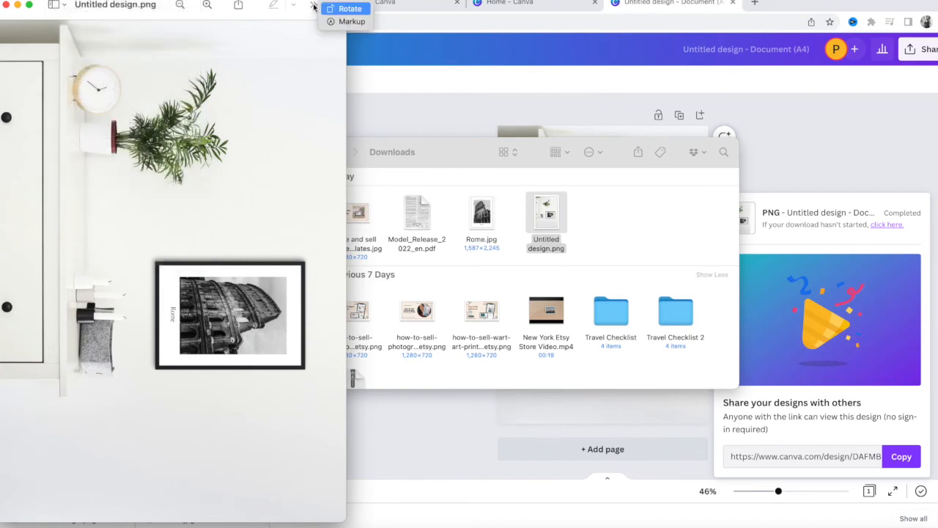
left_click(349, 8)
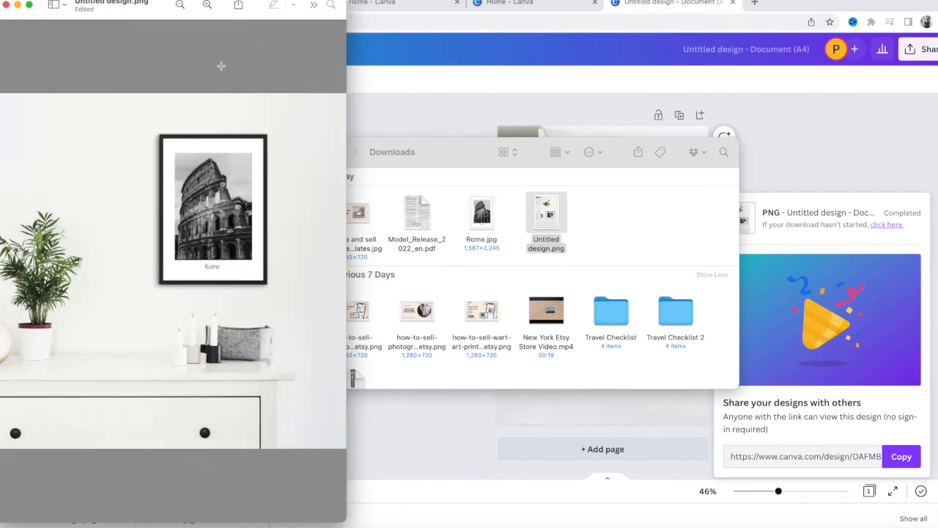
Reposition and resize the image window to view the whole rotated mockup, and return to the Canva design
left_click_drag(238, 4, 415, 3)
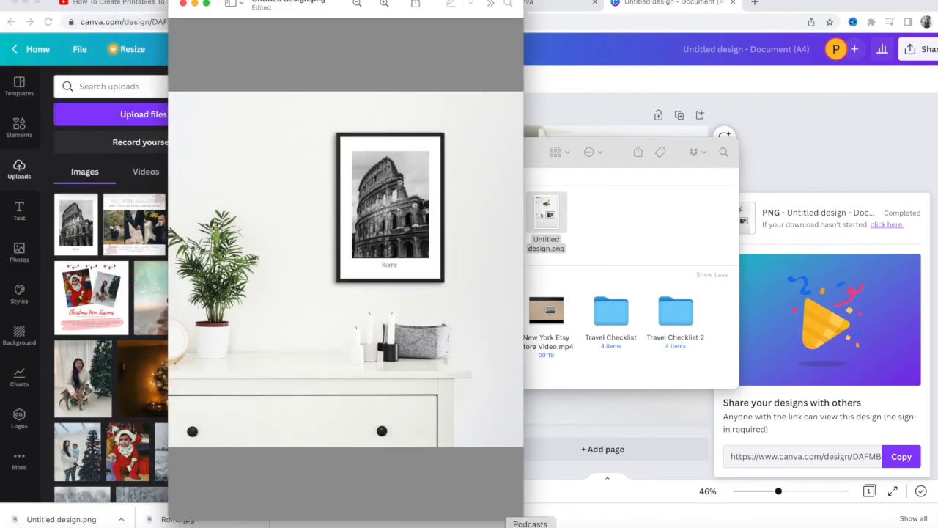
left_click_drag(520, 525, 530, 471)
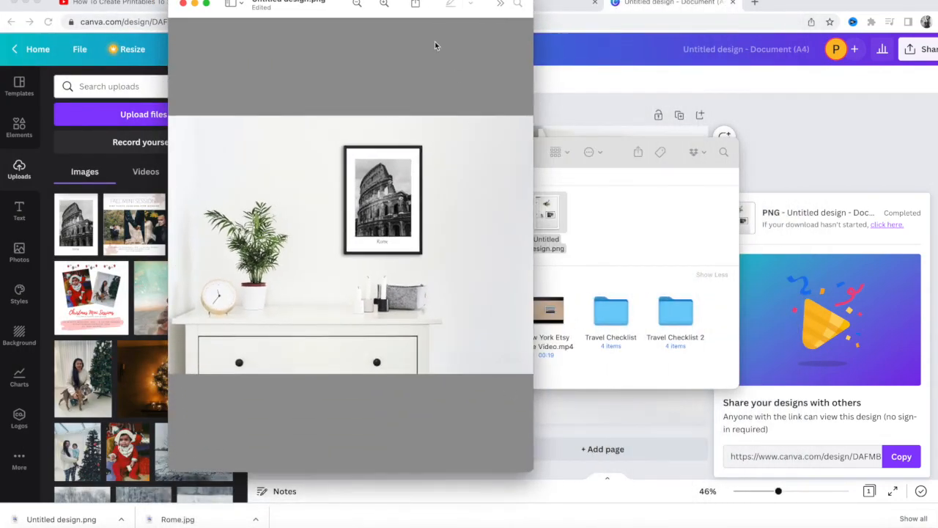
left_click_drag(428, 4, 555, 3)
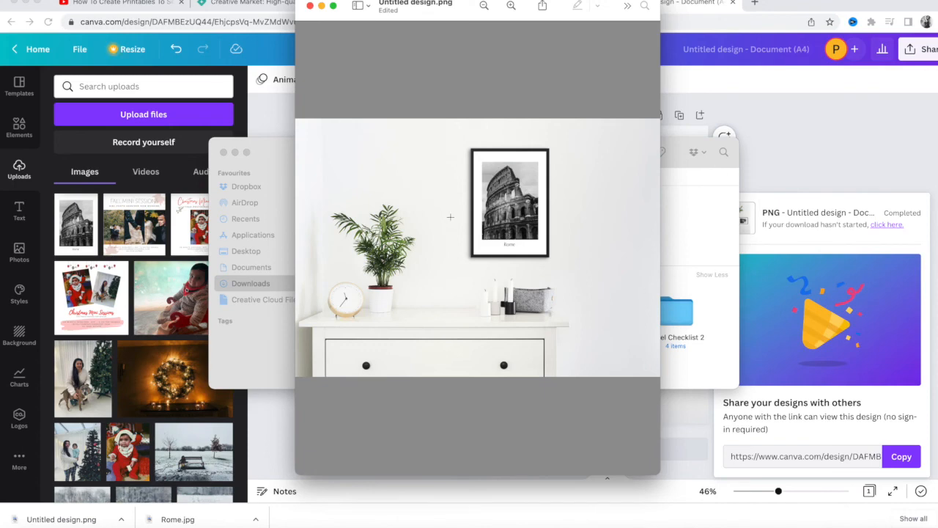
left_click(789, 150)
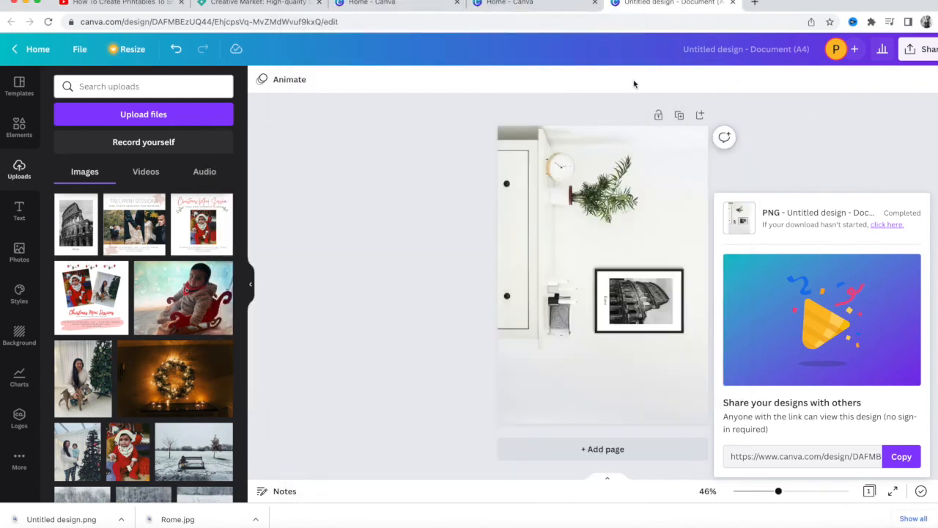
Search for etsy in a new browser tab and open the official Etsy site
left_click(754, 3)
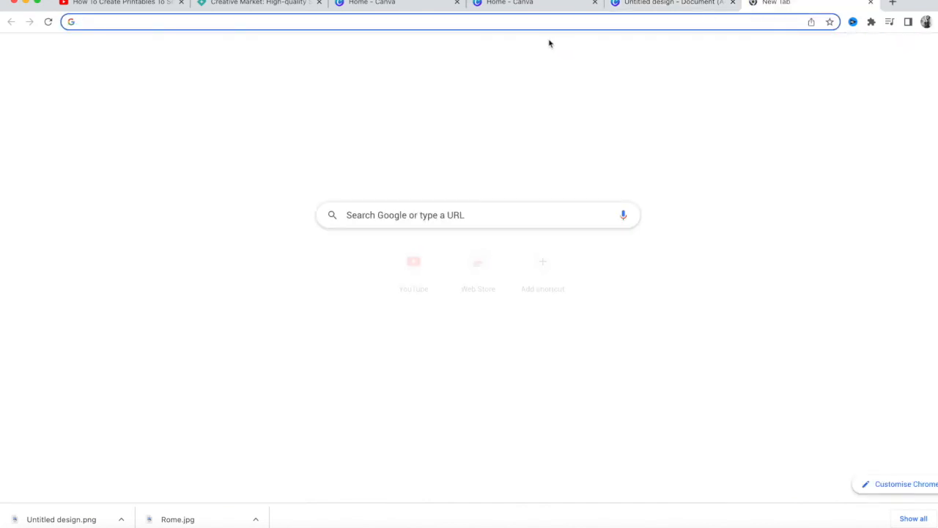
type("etsy")
key("Return")
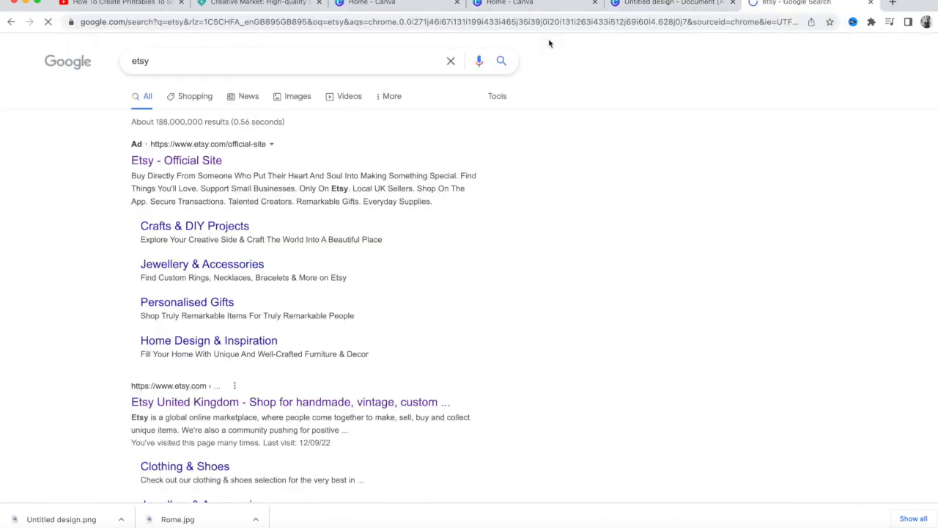
left_click(205, 162)
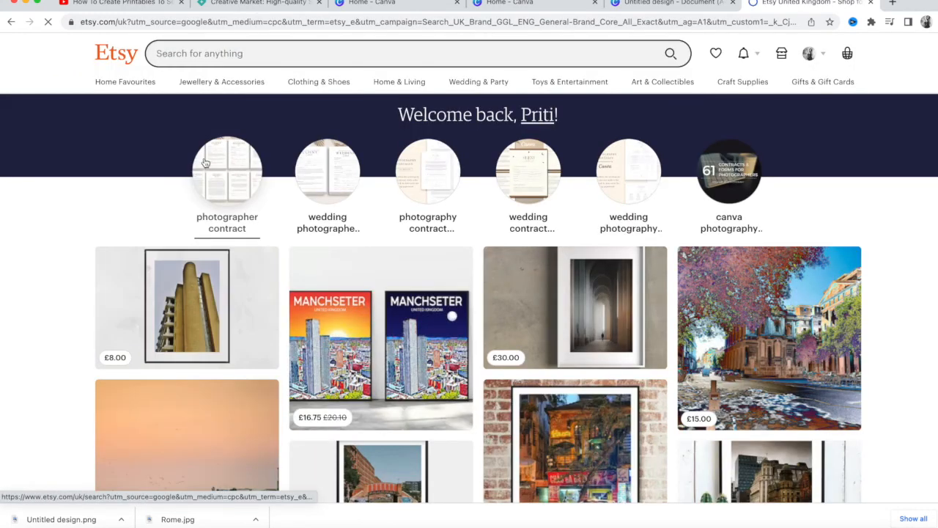
Open the seller's own Etsy shop page through Shop Manager and look over its banner, featured items and listings
left_click(783, 54)
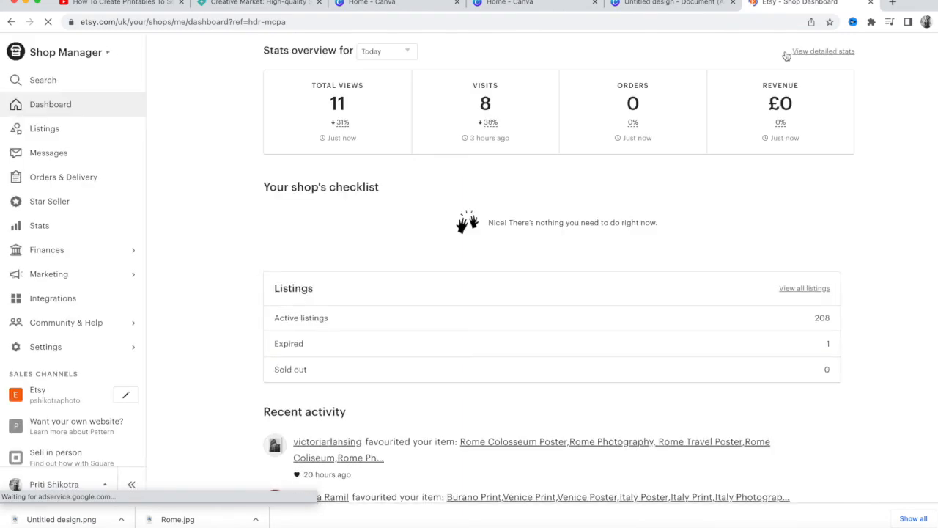
left_click(53, 393)
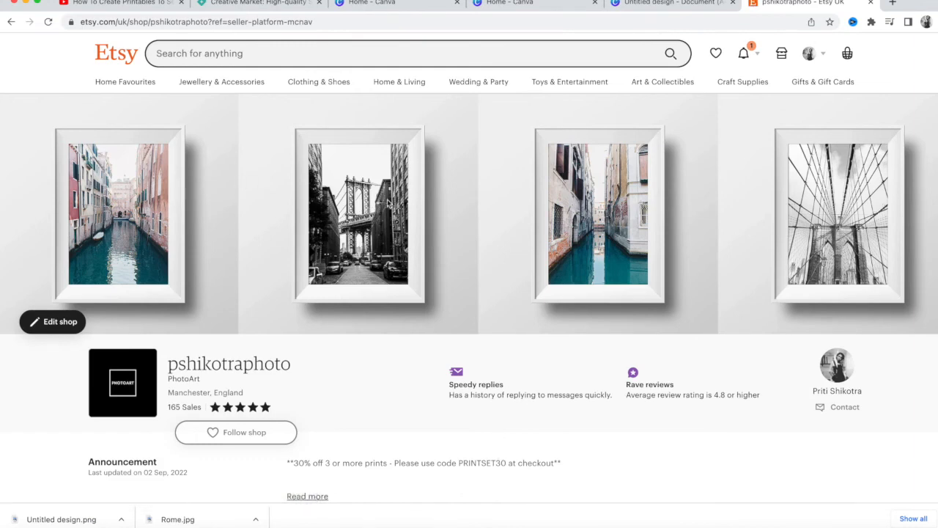
scroll(570, 334, "down", 5)
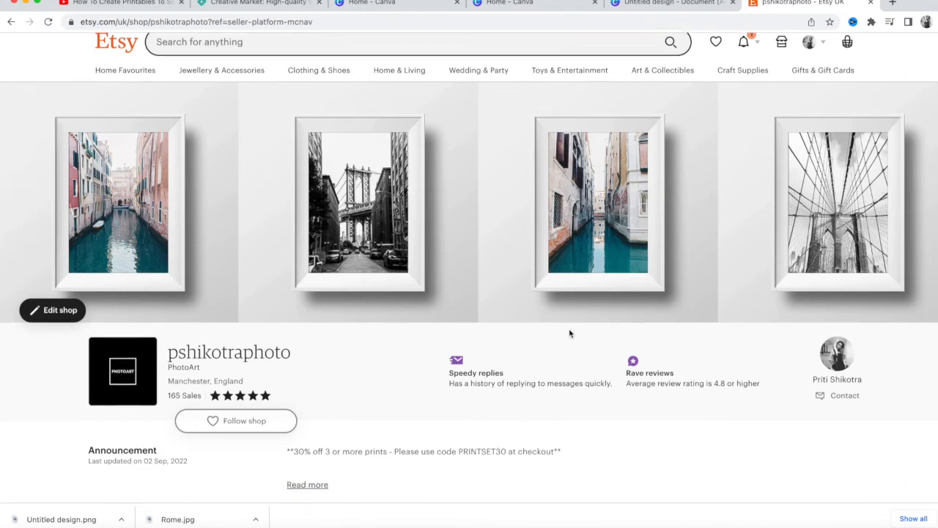
scroll(569, 334, "down", 4)
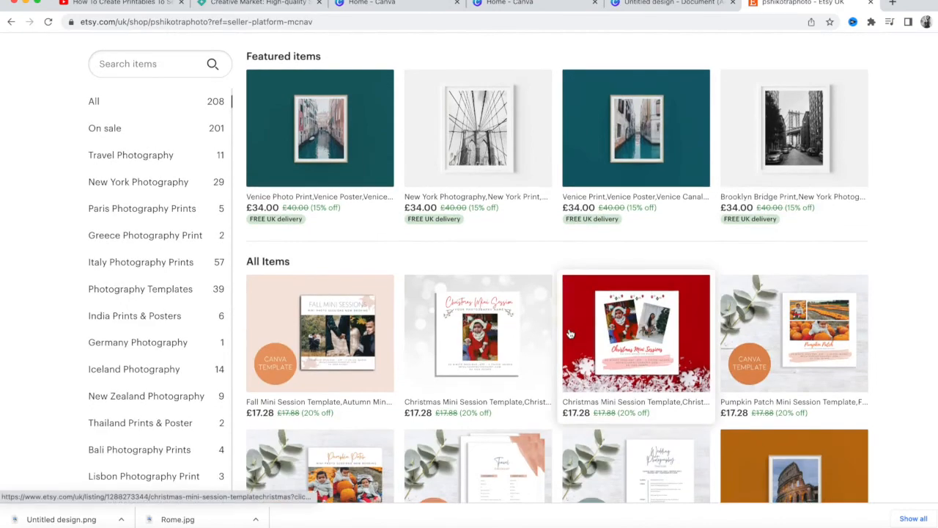
scroll(570, 333, "up", 9)
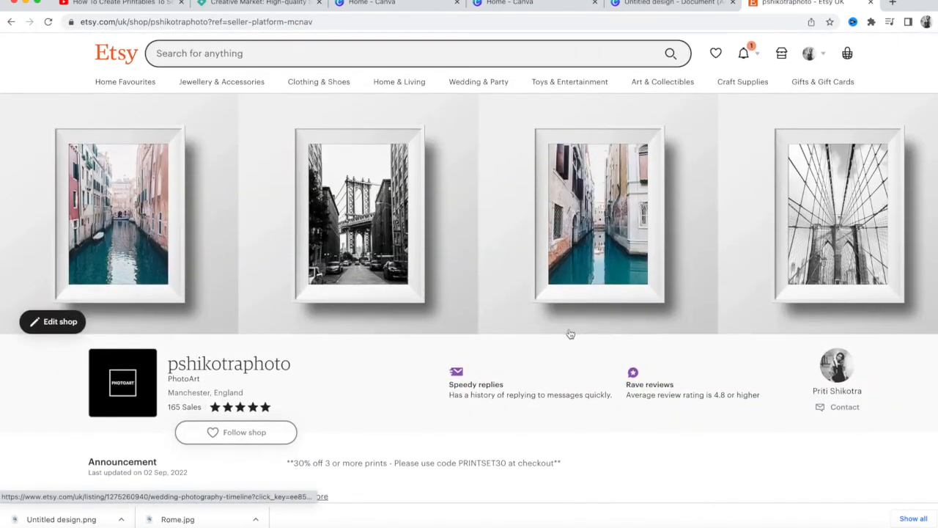
Close the Etsy shop, the A4 mockup design and the extra Canva home page
left_click(871, 4)
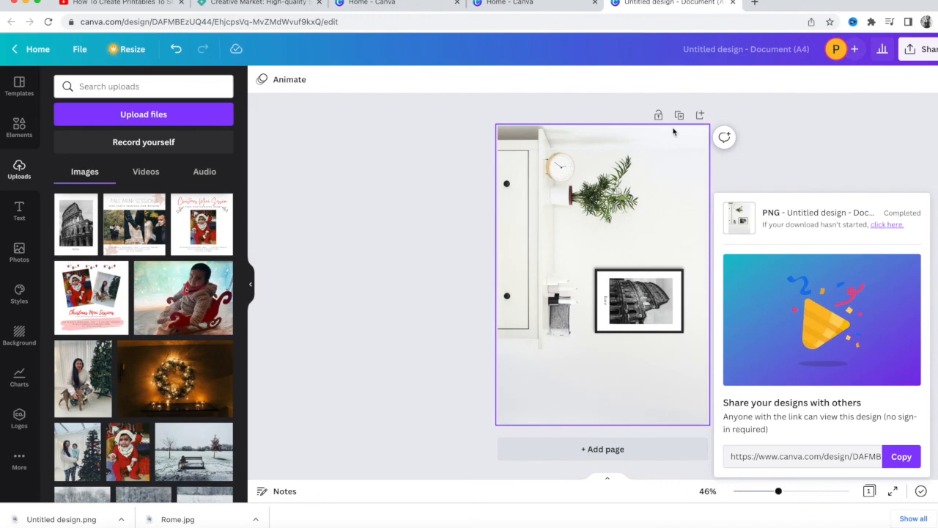
left_click(733, 4)
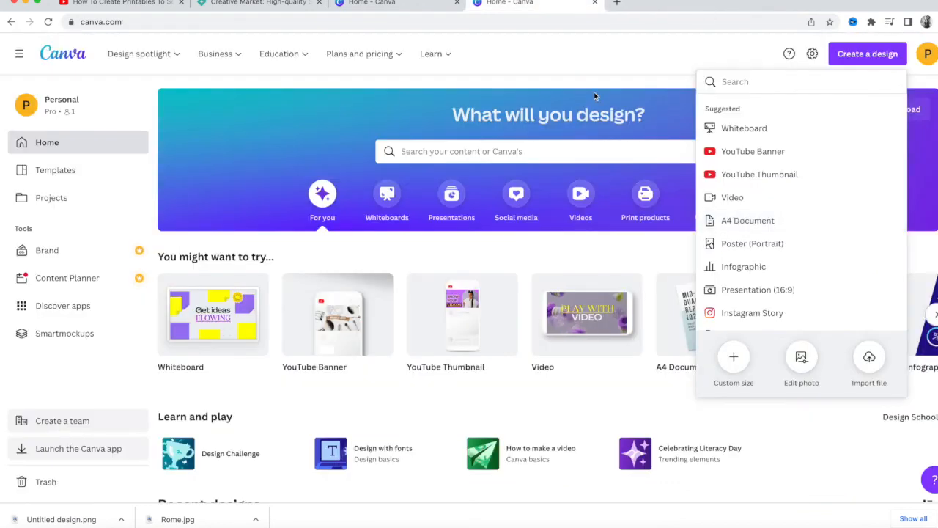
left_click(594, 2)
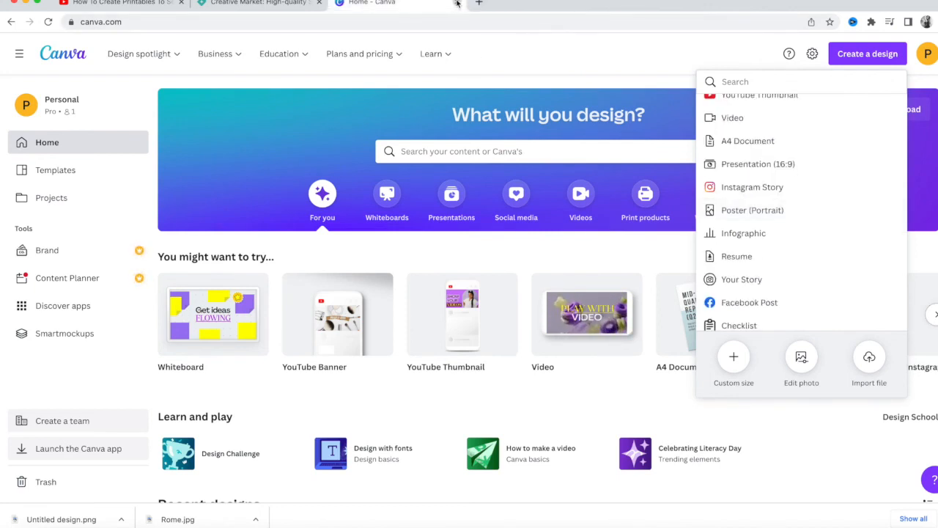
Look over the Creative Market homepage, dismiss the browser's downloads bar, and return to the Canva home page
left_click(268, 5)
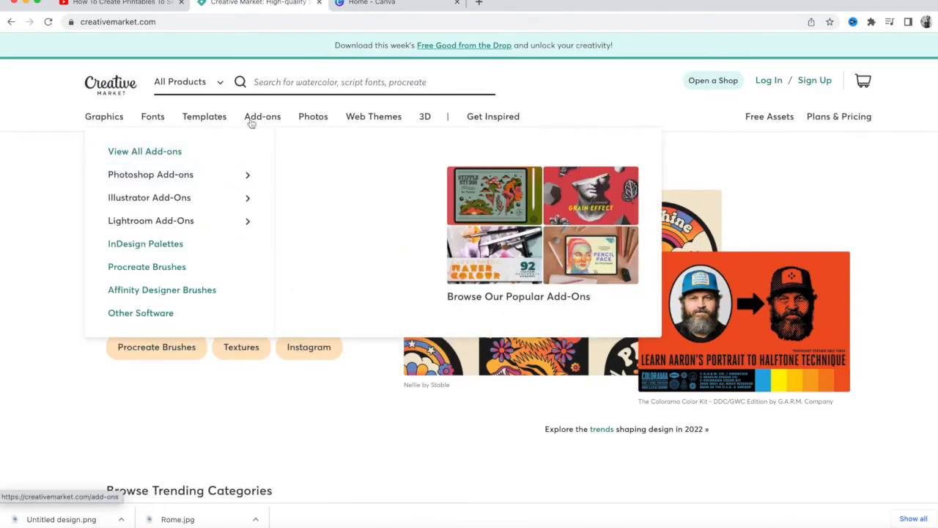
mouse_move(318, 123)
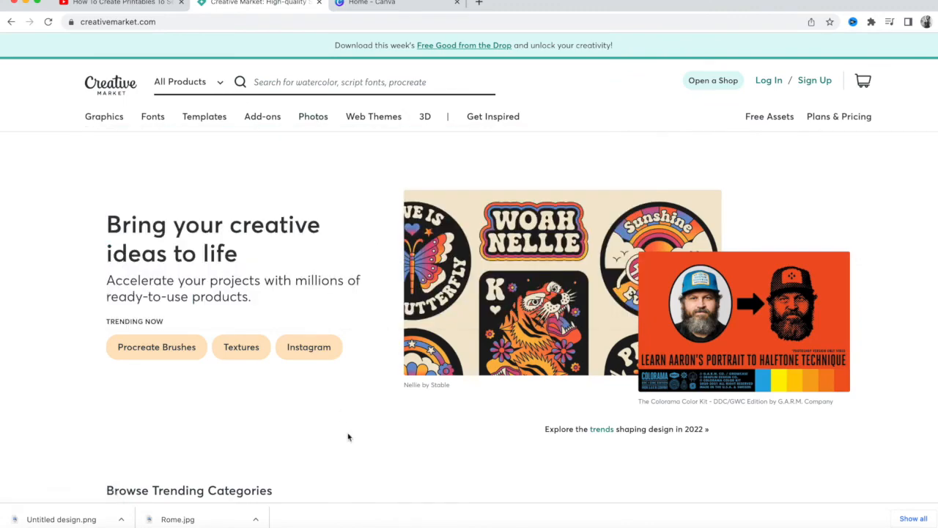
scroll(348, 433, "down", 4)
scroll(349, 425, "up", 5)
left_click(929, 519)
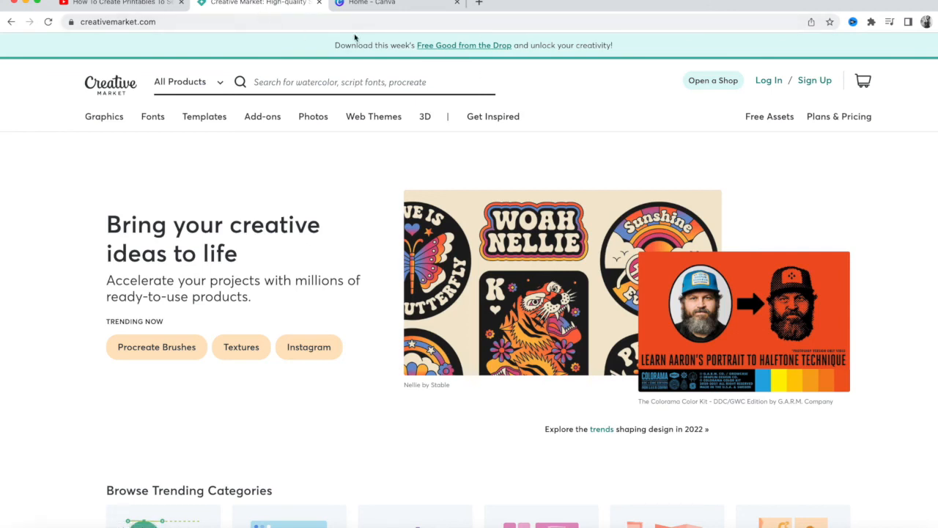
left_click(387, 7)
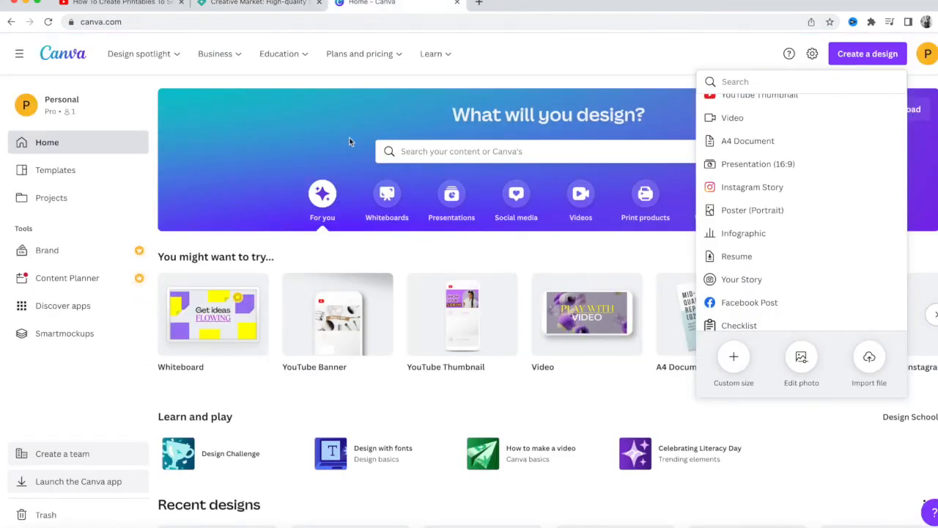